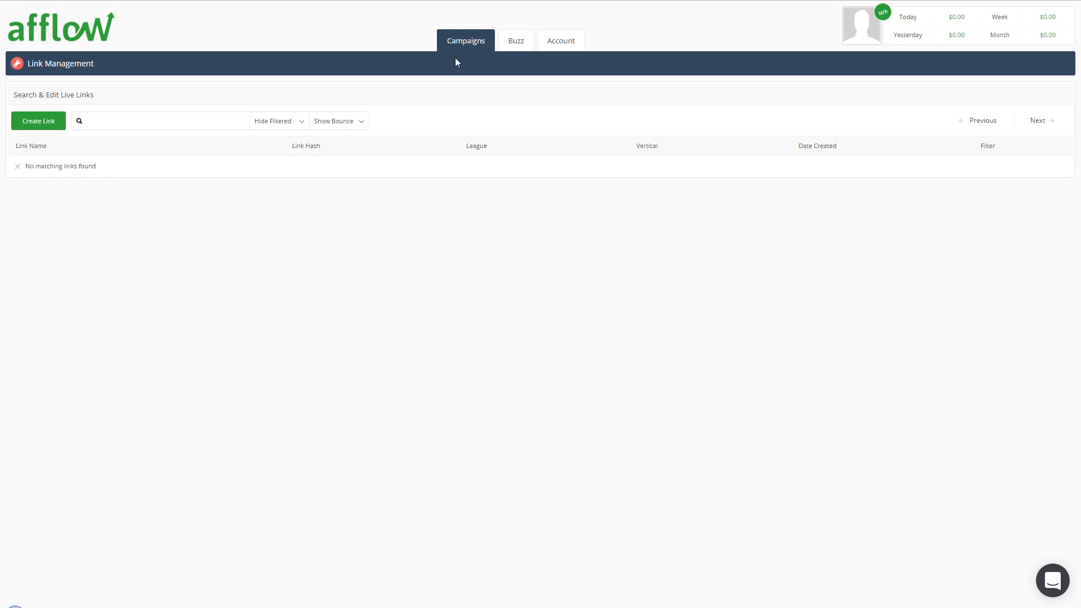
Start a new campaign link and assign it to the Global_Tests league
mouse_move(458, 41)
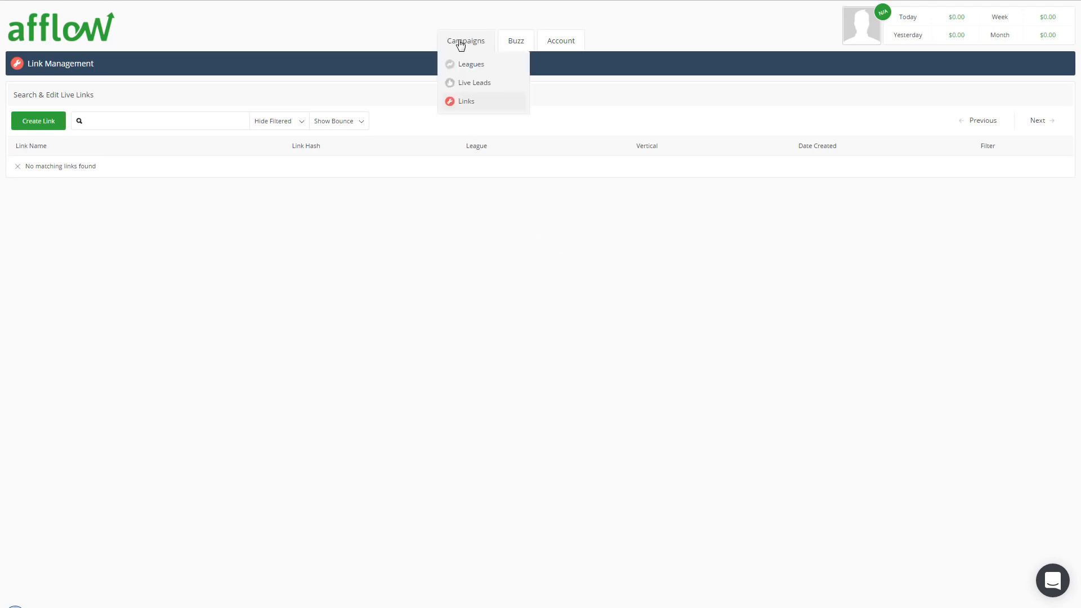
left_click(468, 106)
left_click(29, 125)
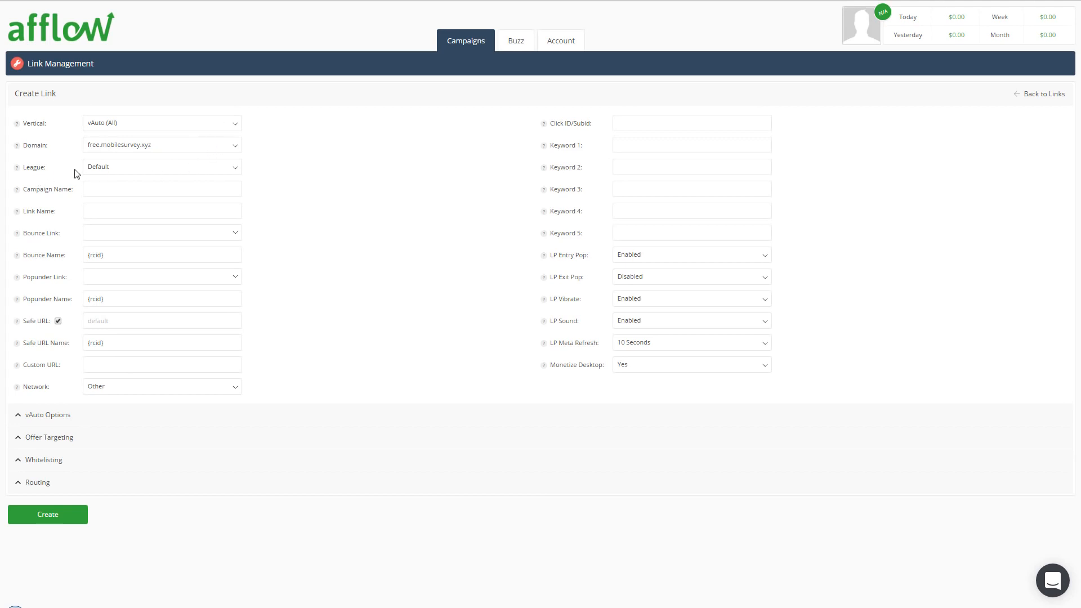
left_click(148, 169)
left_click(110, 230)
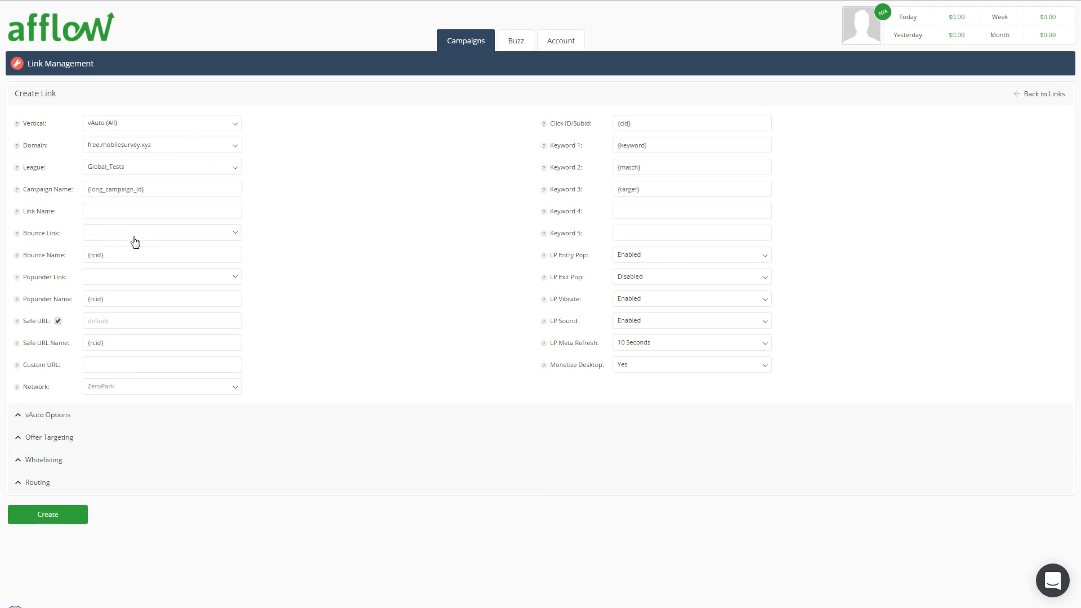
Replace the new link's campaign name with STM_VIDEO_ARG
left_click(140, 192)
key("ctrl+a")
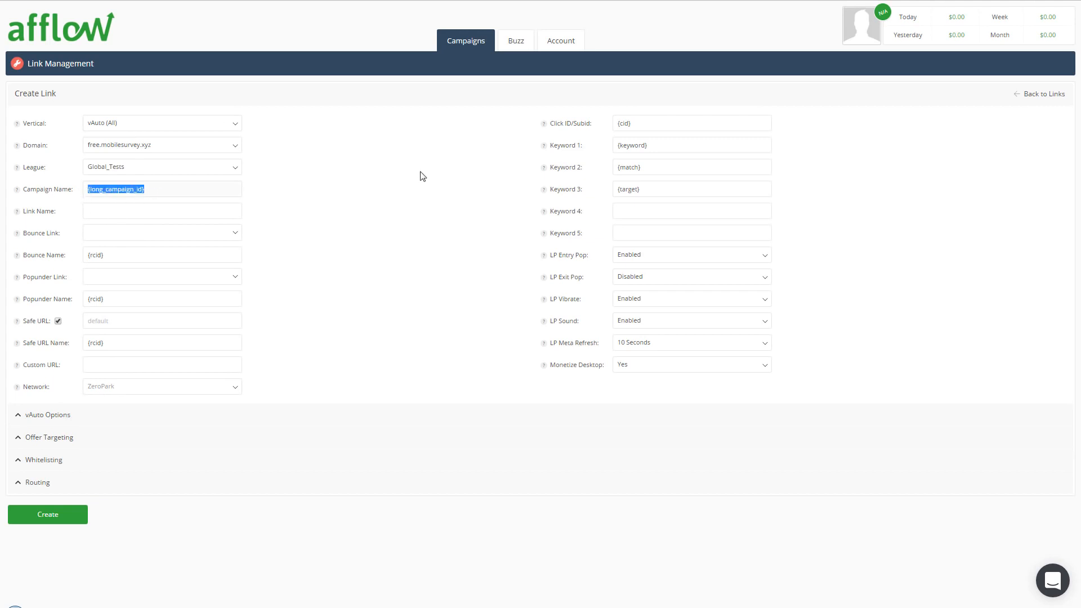
type("STM")
key("BackSpace")
type("TM_VIDEO_ARG")
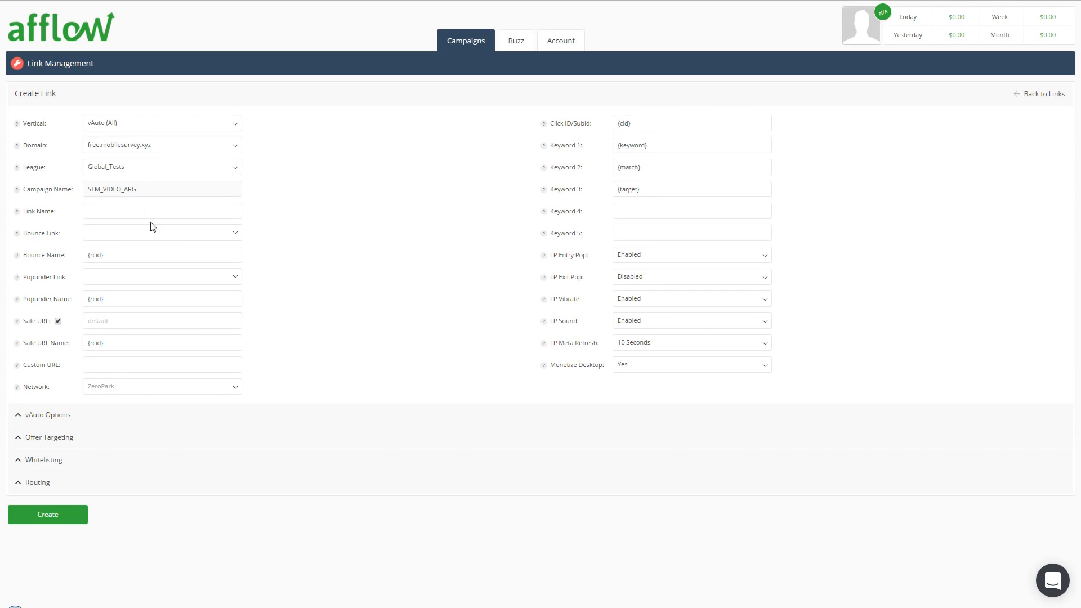
Copy the campaign name STM_VIDEO_ARG into the link name
double_click(103, 192)
key("ctrl+c")
left_click(112, 212)
key("ctrl+v")
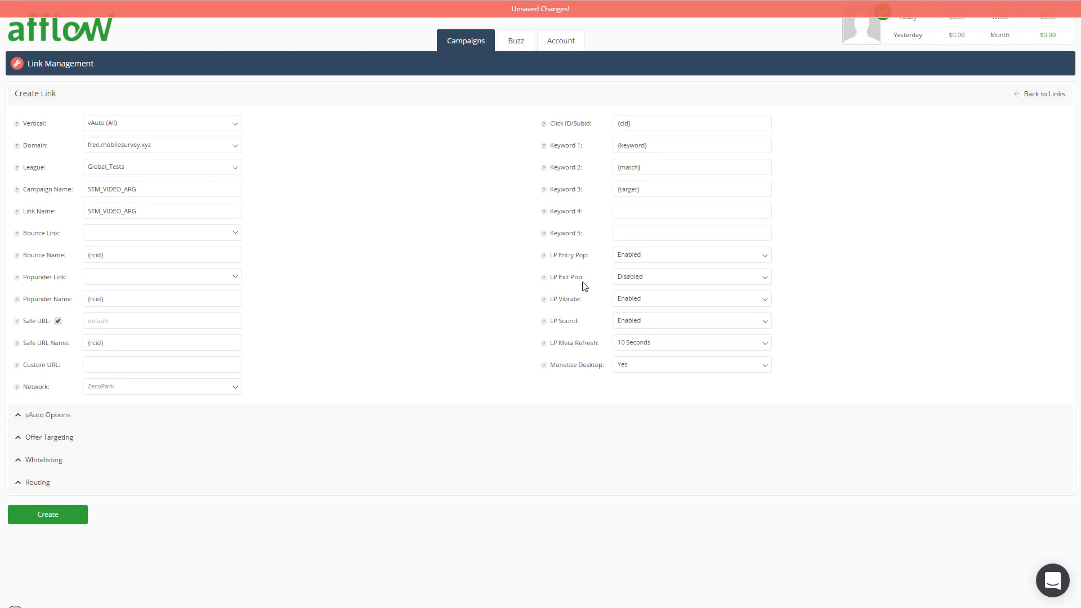
Enable the landing page exit pop and check which links can be chosen as the bounce link
left_click(639, 281)
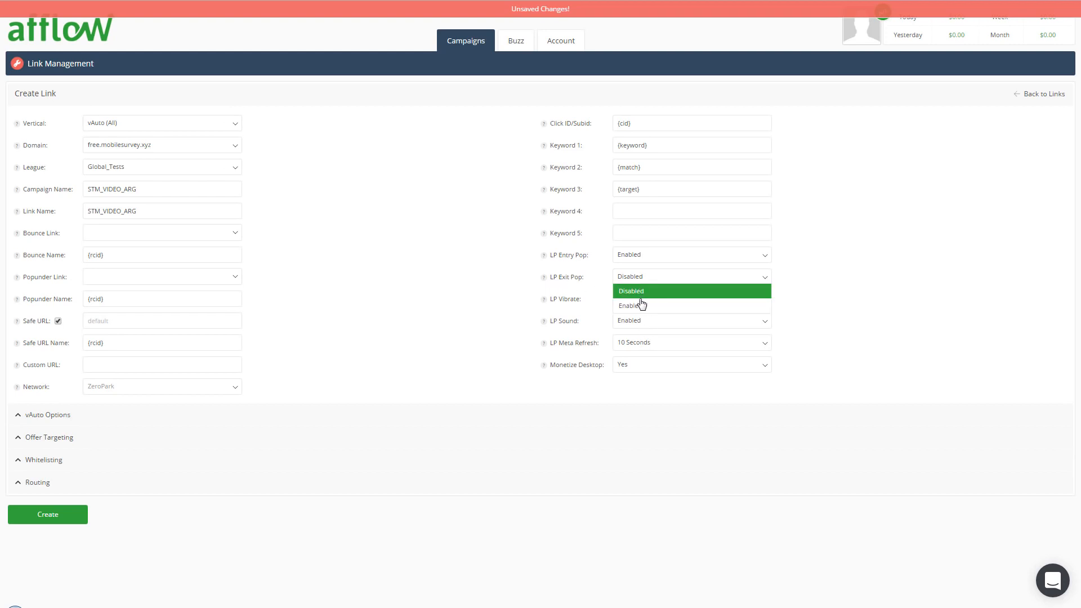
left_click(642, 304)
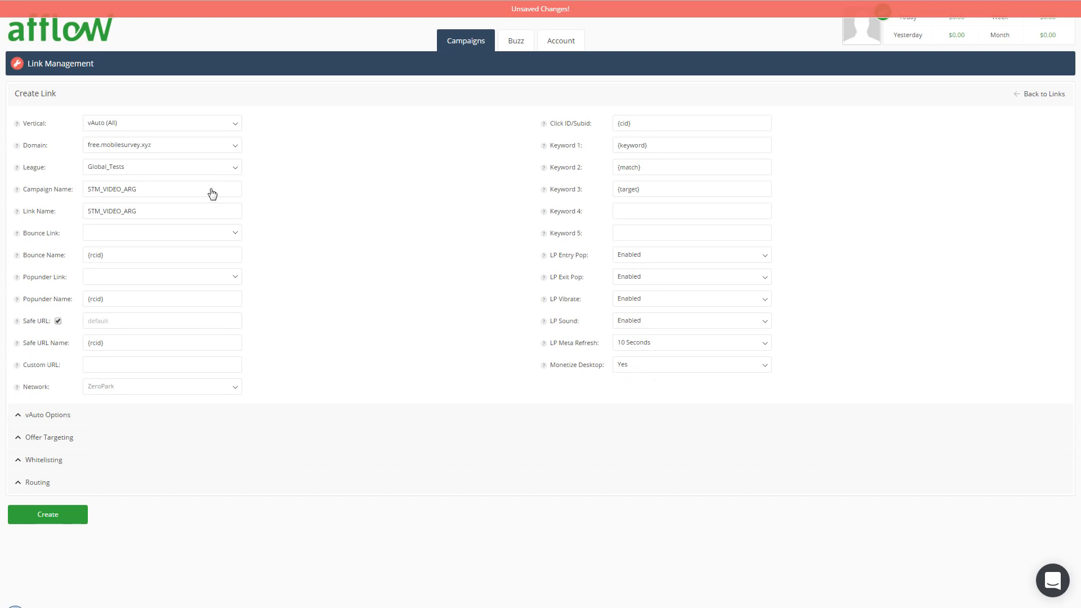
left_click(184, 236)
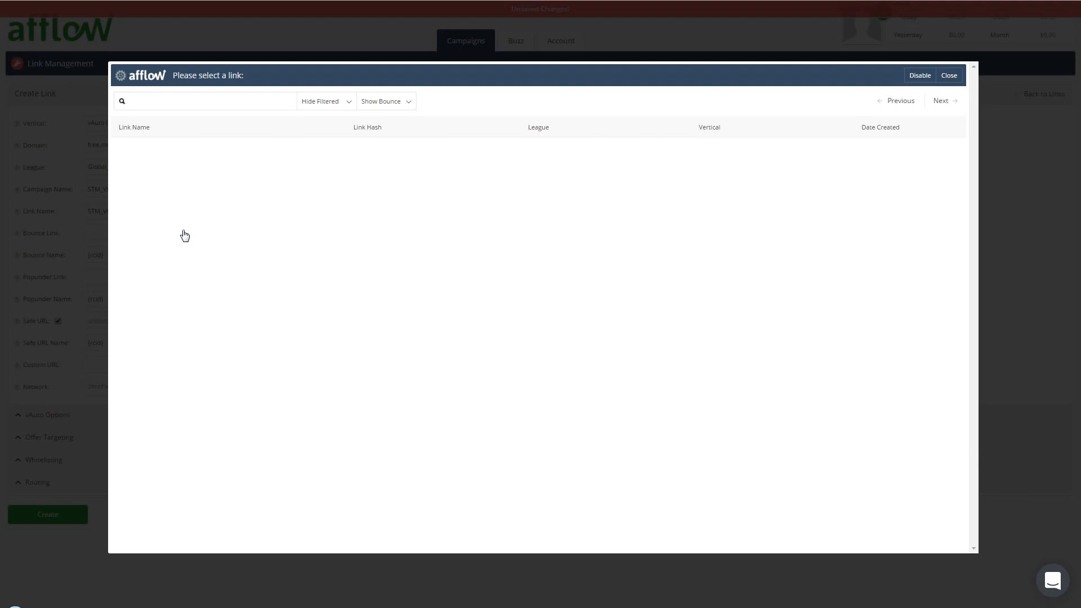
left_click(949, 75)
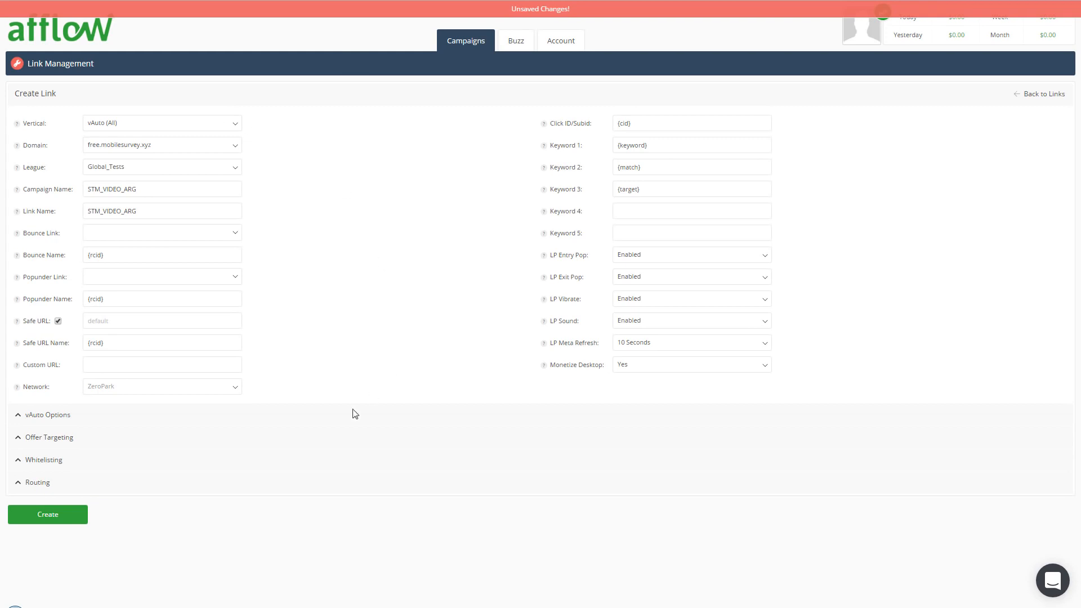
Create the link, accept the bounce hint, and return to the list of live links
left_click(56, 416)
left_click(49, 518)
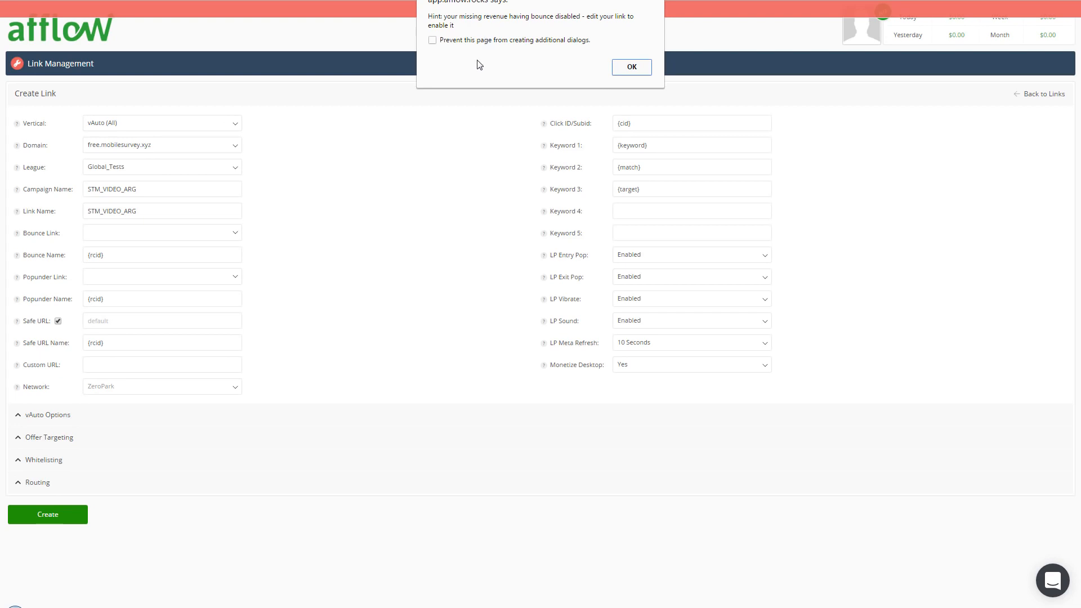
left_click(628, 68)
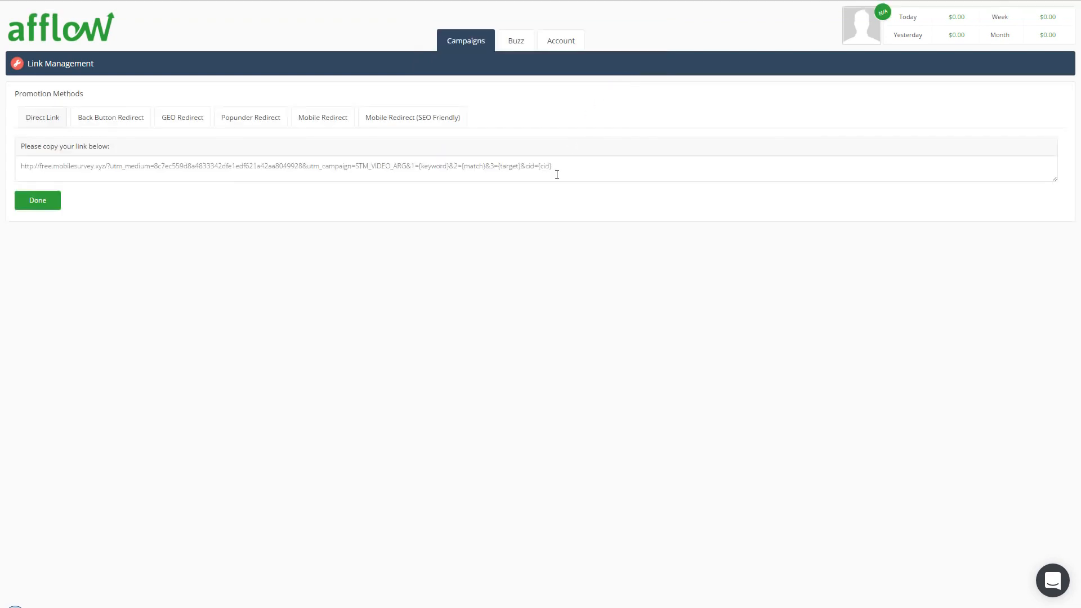
left_click(47, 204)
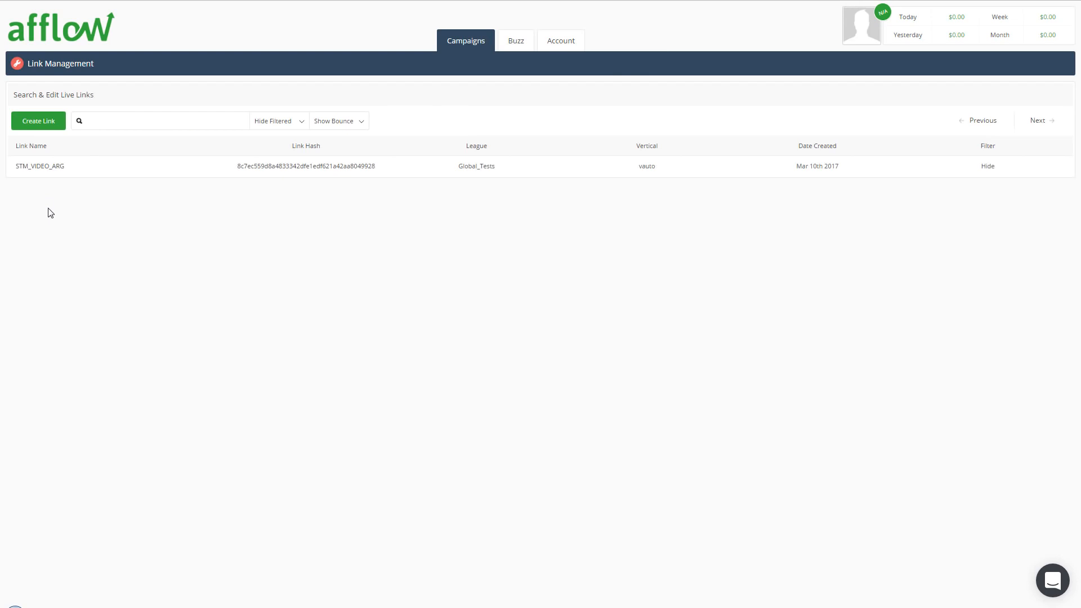
Edit the STM_VIDEO_ARG link and choose STM_VIDEO_ARG itself as its bounce link
left_click(45, 167)
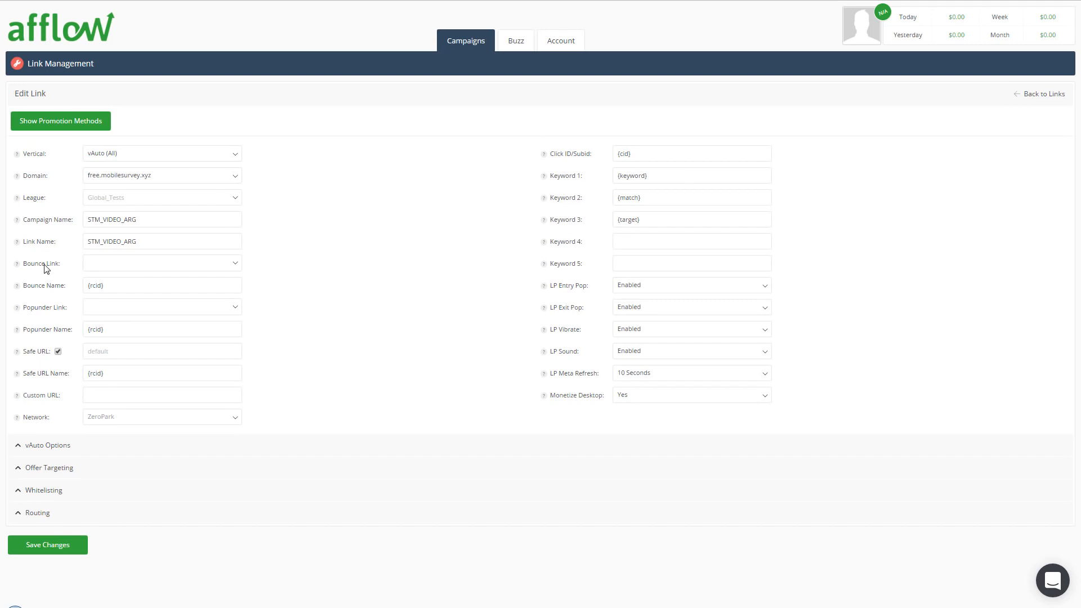
left_click(104, 266)
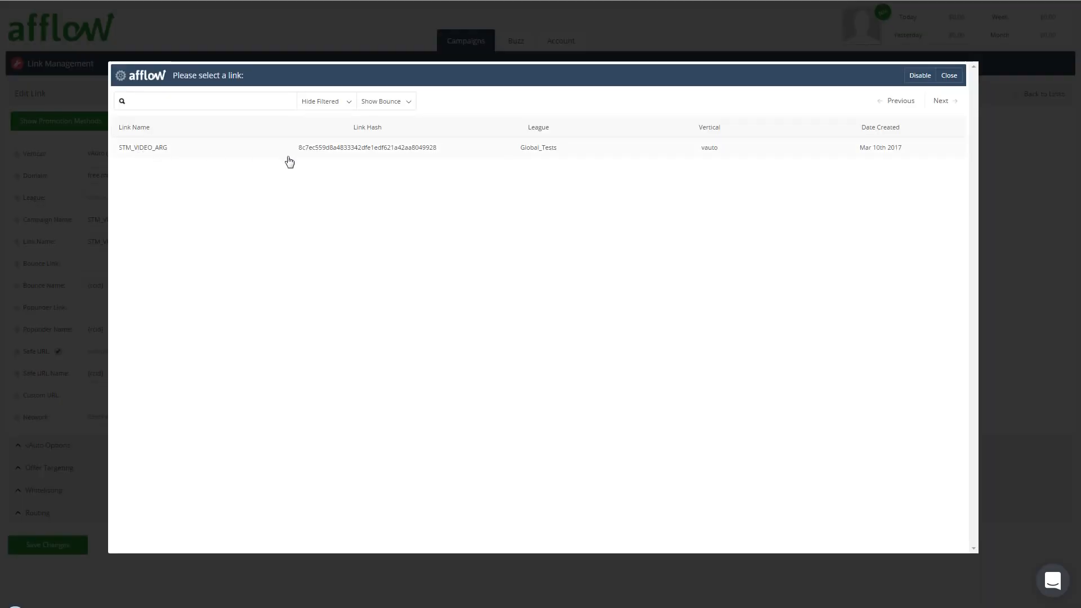
left_click(144, 151)
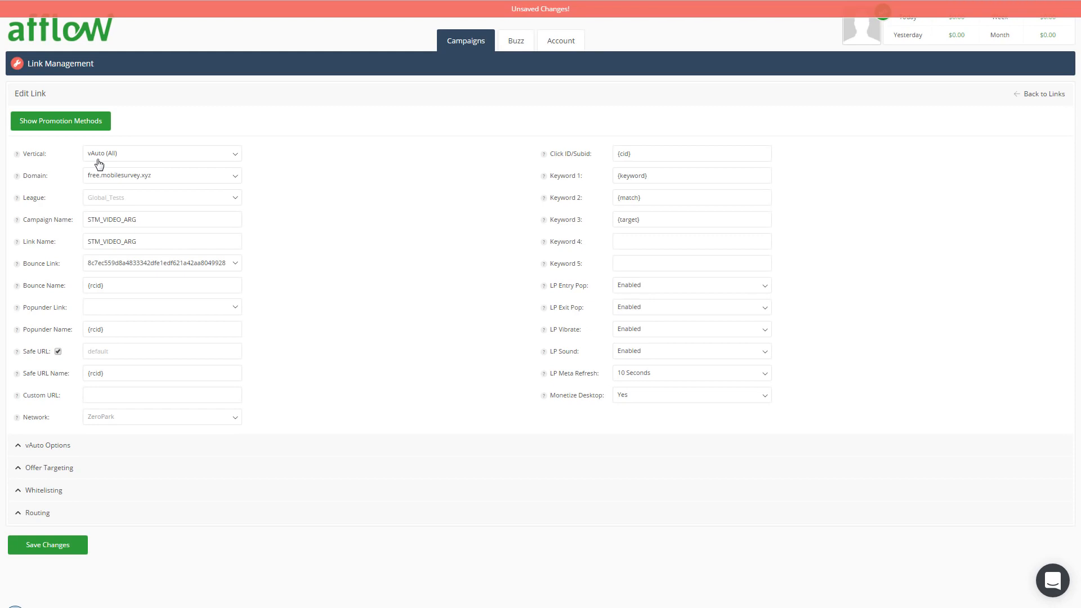
Choose STM_VIDEO_ARG as the popunder link too and save the changes
mouse_move(17, 265)
left_click(107, 307)
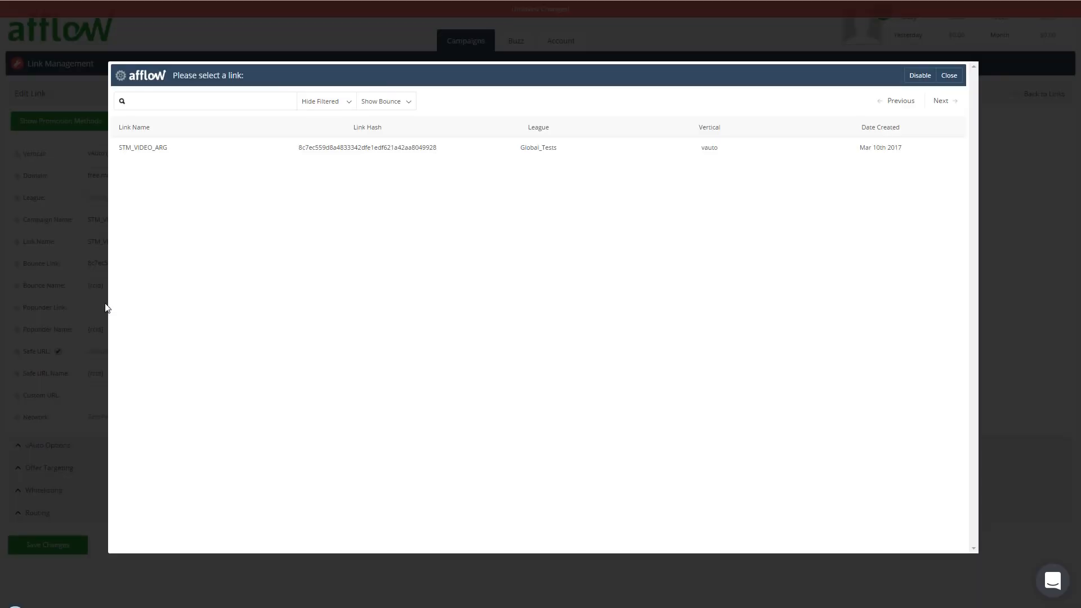
left_click(134, 148)
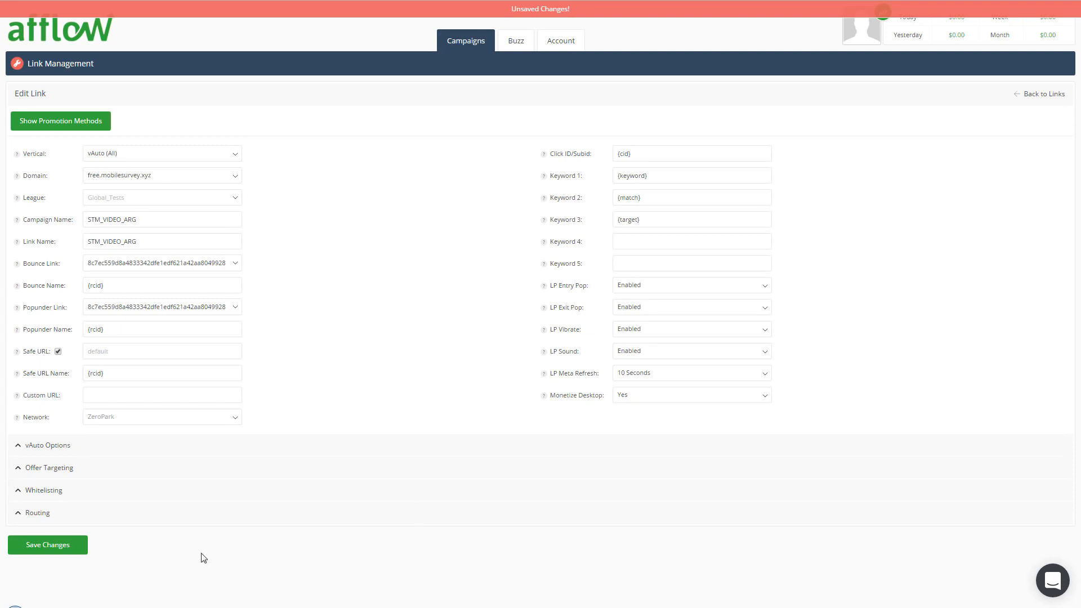
left_click(39, 549)
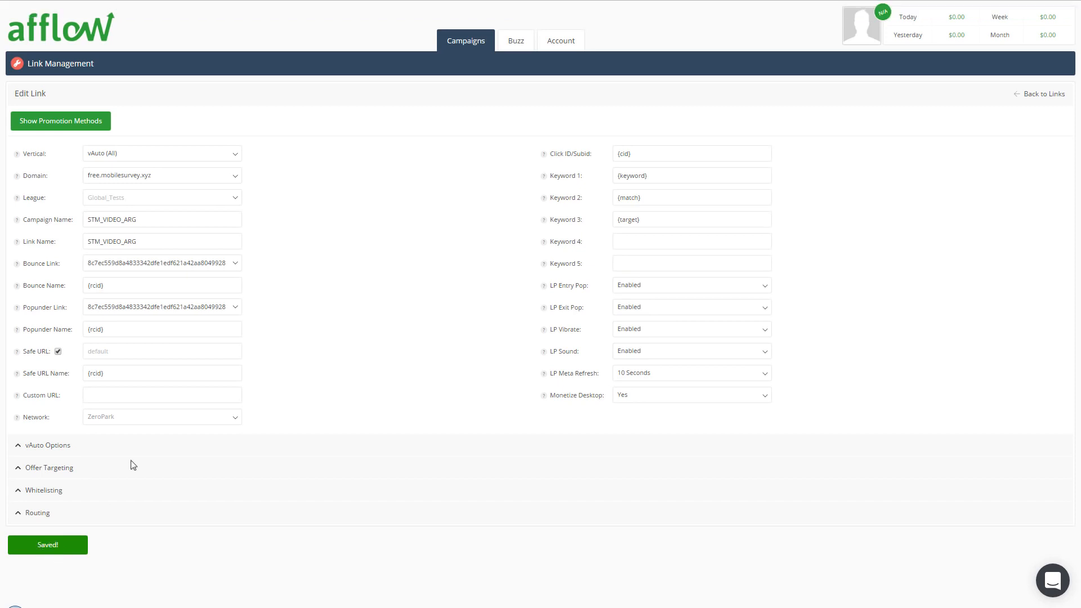
Show the link's promotion methods and copy the complete direct link URL
left_click(49, 121)
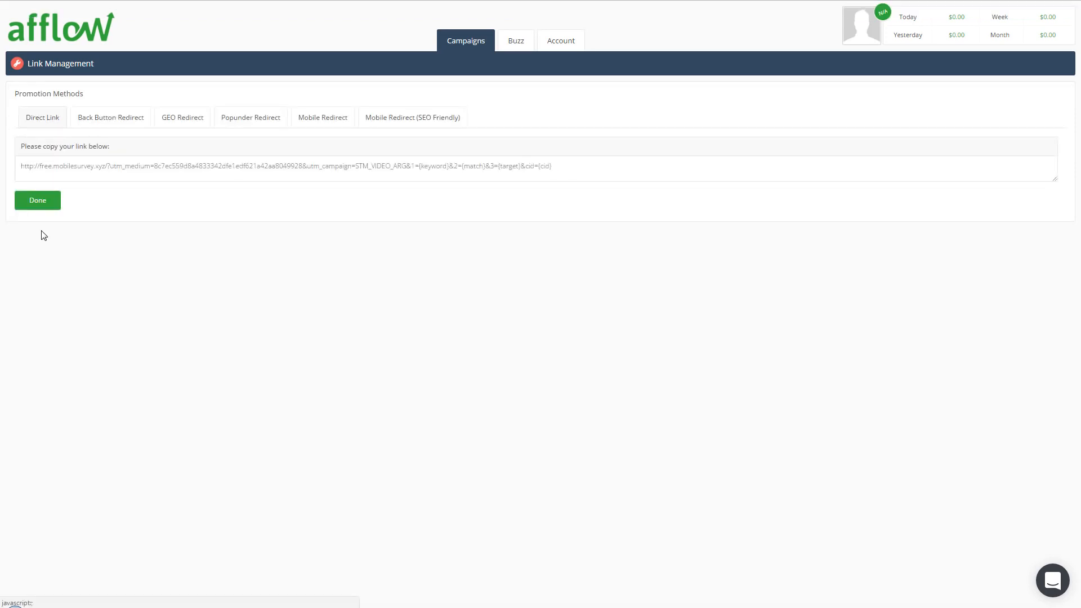
left_click(577, 164)
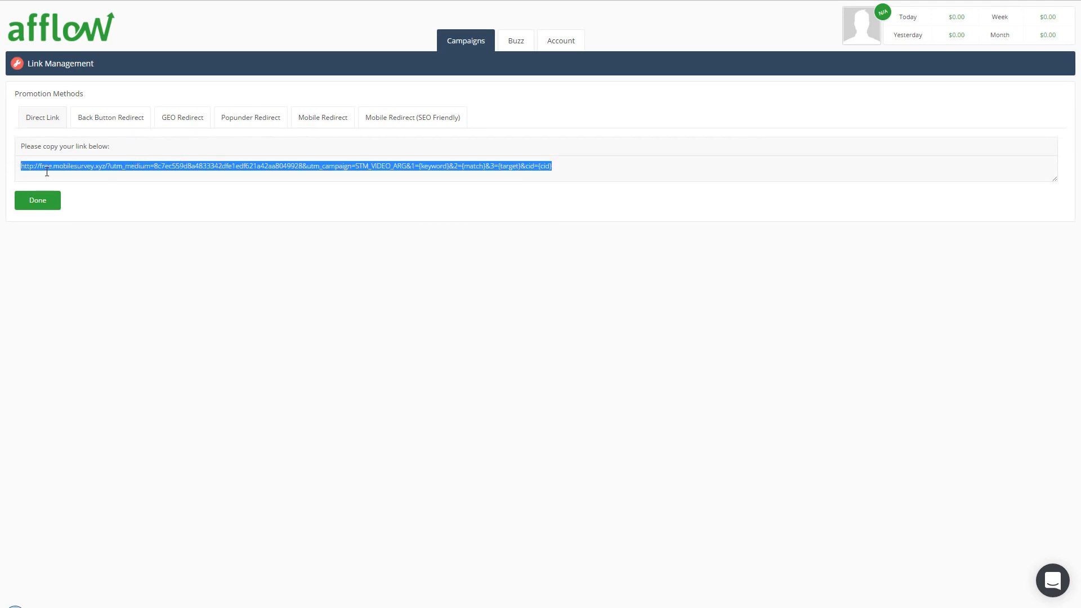
right_click(60, 167)
left_click(91, 187)
Switch to Voluum and examine the visits, revenue and cost of the Monetizer offers in the Monetizer_Test_1 campaign report
left_click(270, 1)
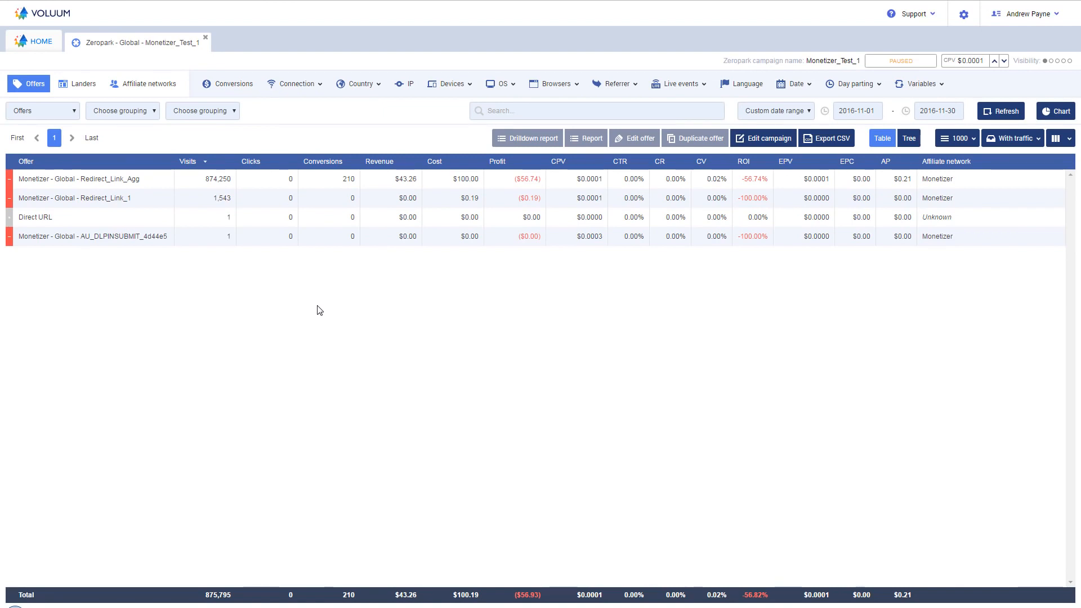
left_click(21, 183)
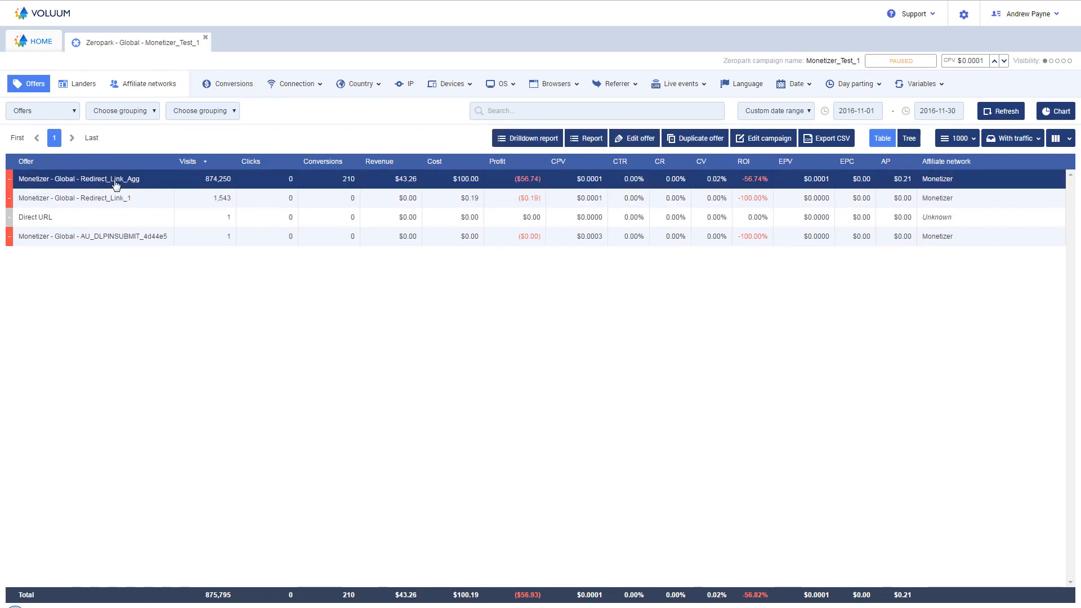
left_click(164, 183)
left_click(158, 206)
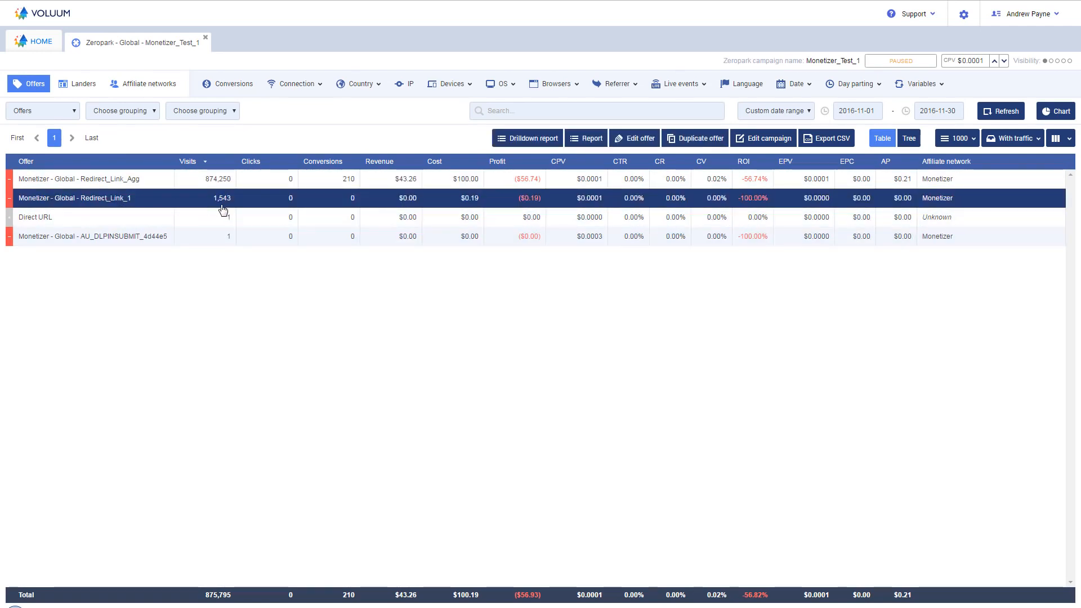
left_click(166, 202)
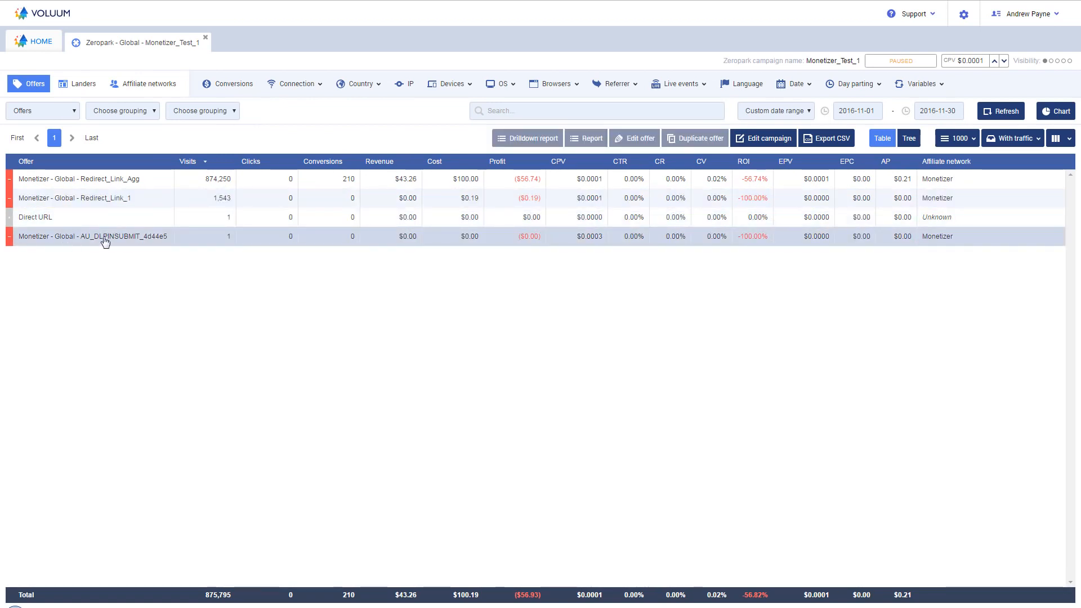
left_click(152, 248)
left_click(150, 246)
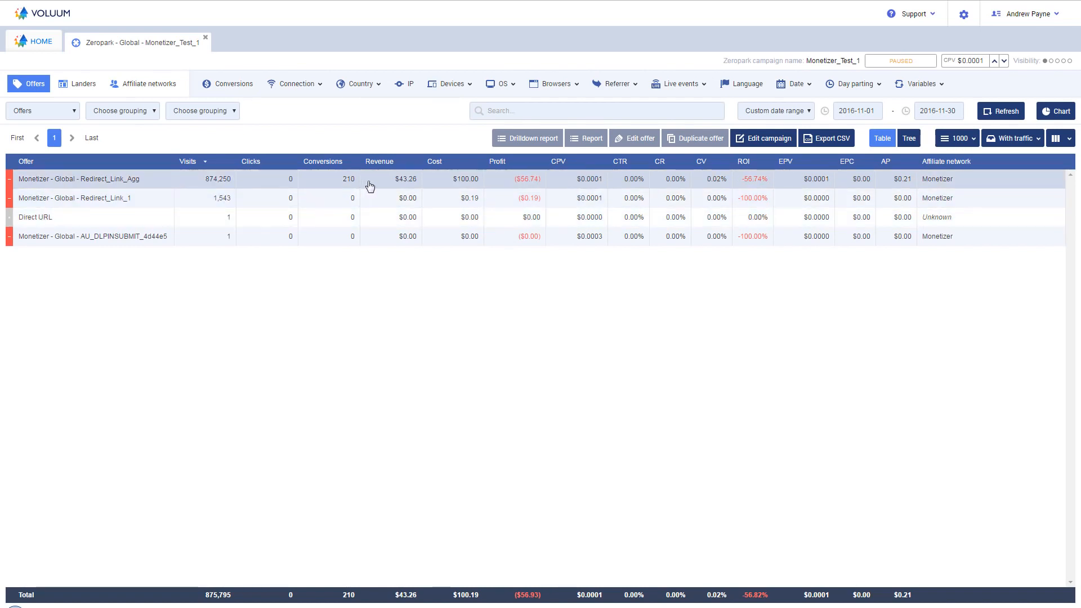
left_click(450, 182)
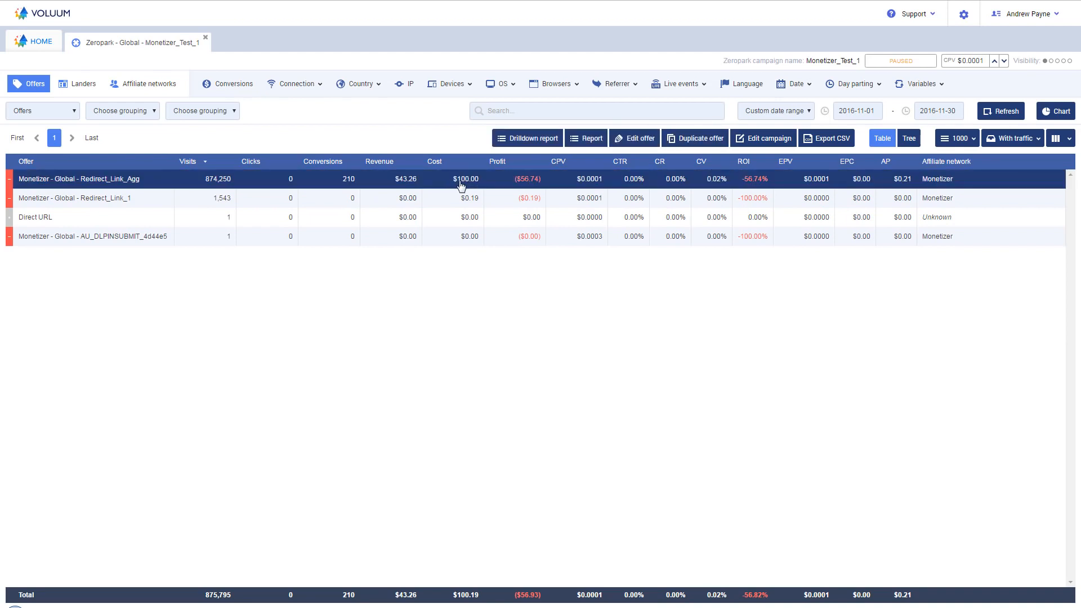
left_click(478, 204)
left_click(476, 185)
left_click(404, 188)
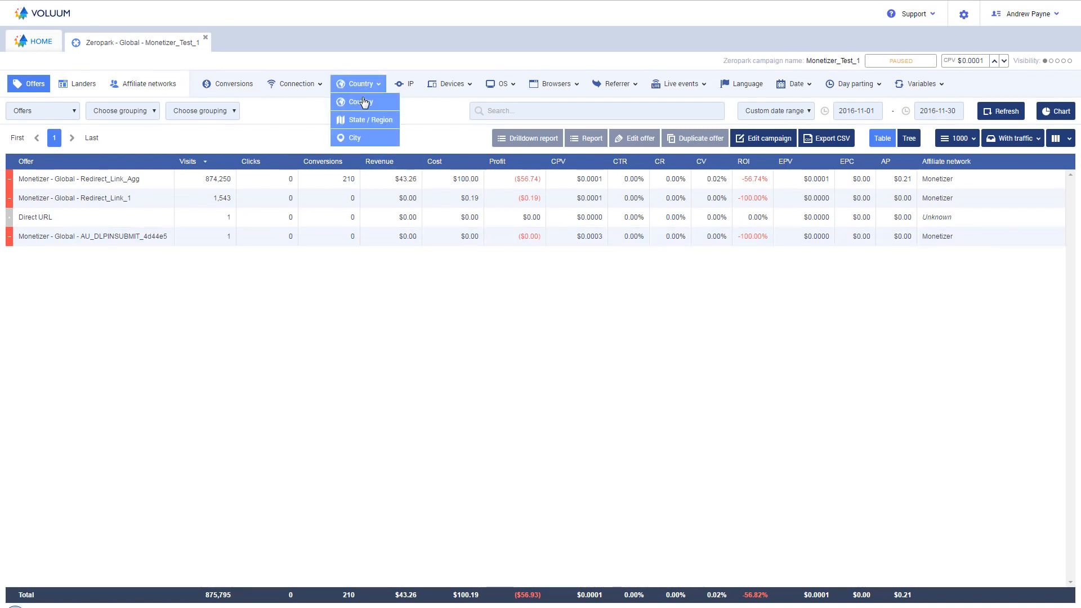
Break the campaign report down by country, look through the country list, and sort it by conversions
left_click(363, 103)
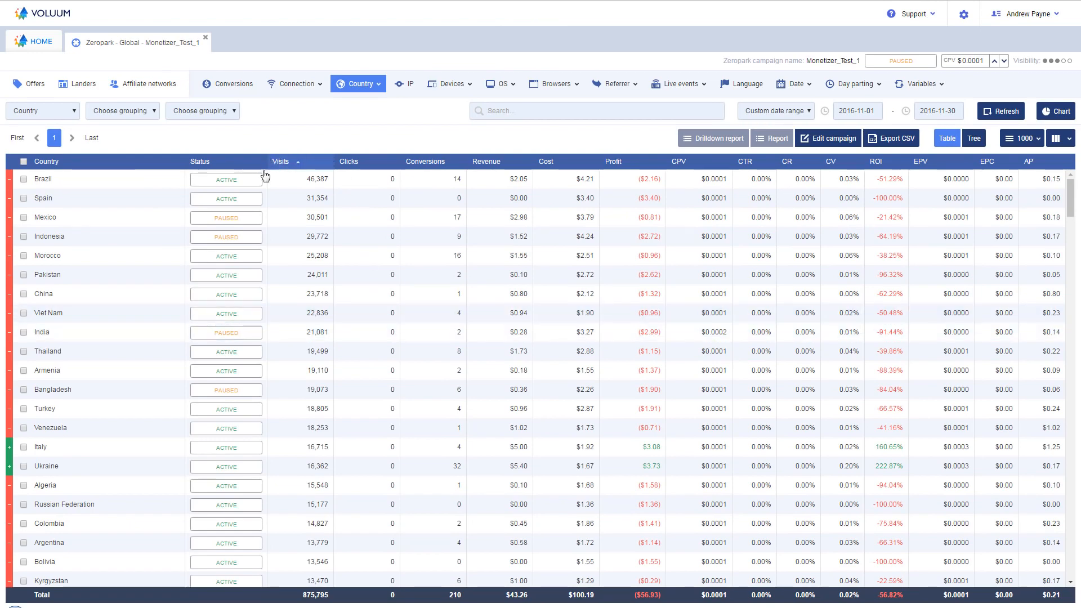
scroll(834, 405, "down", 1)
scroll(834, 406, "down", 20)
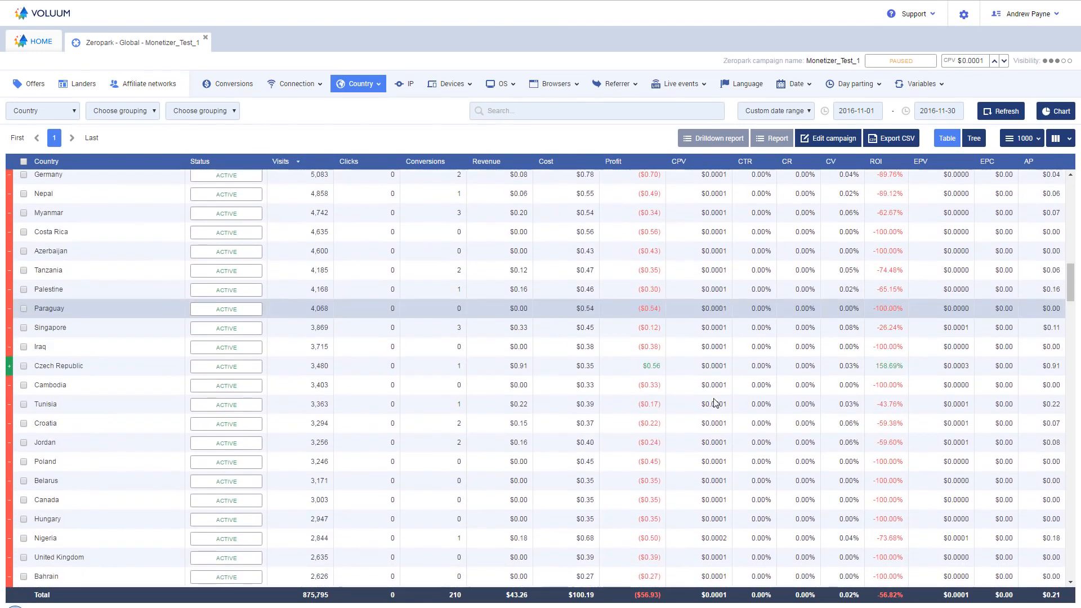
scroll(723, 409, "down", 20)
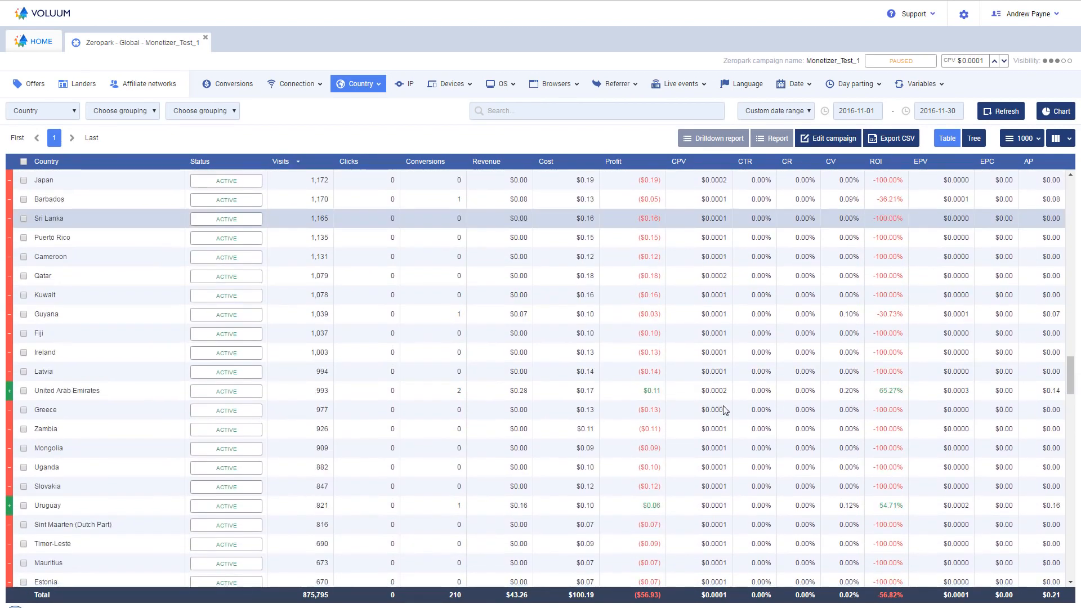
scroll(723, 409, "down", 15)
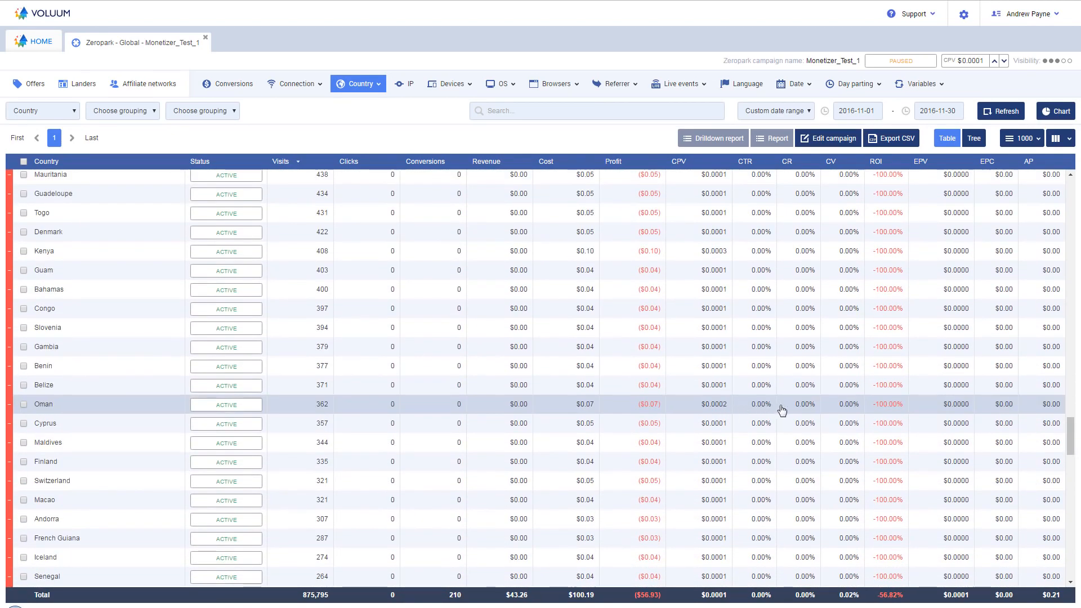
scroll(782, 409, "down", 5)
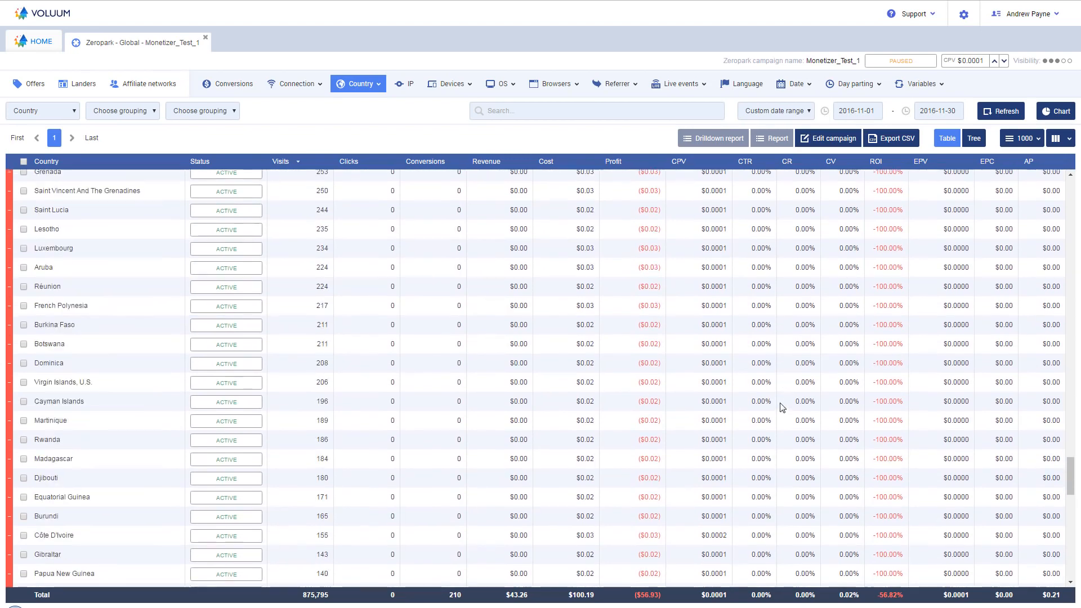
left_click_drag(1068, 480, 1068, 180)
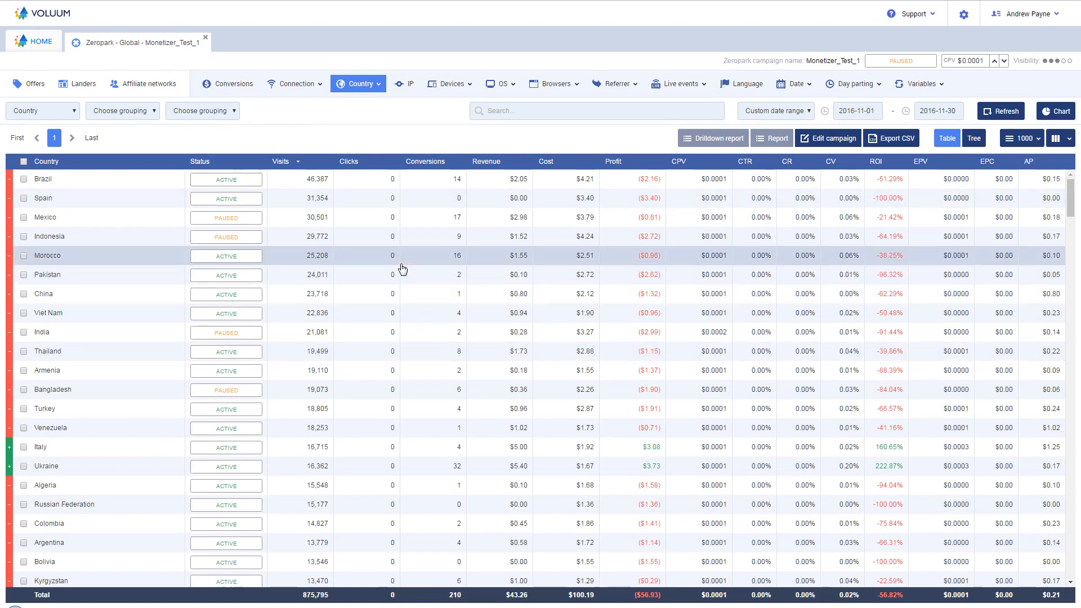
left_click(436, 164)
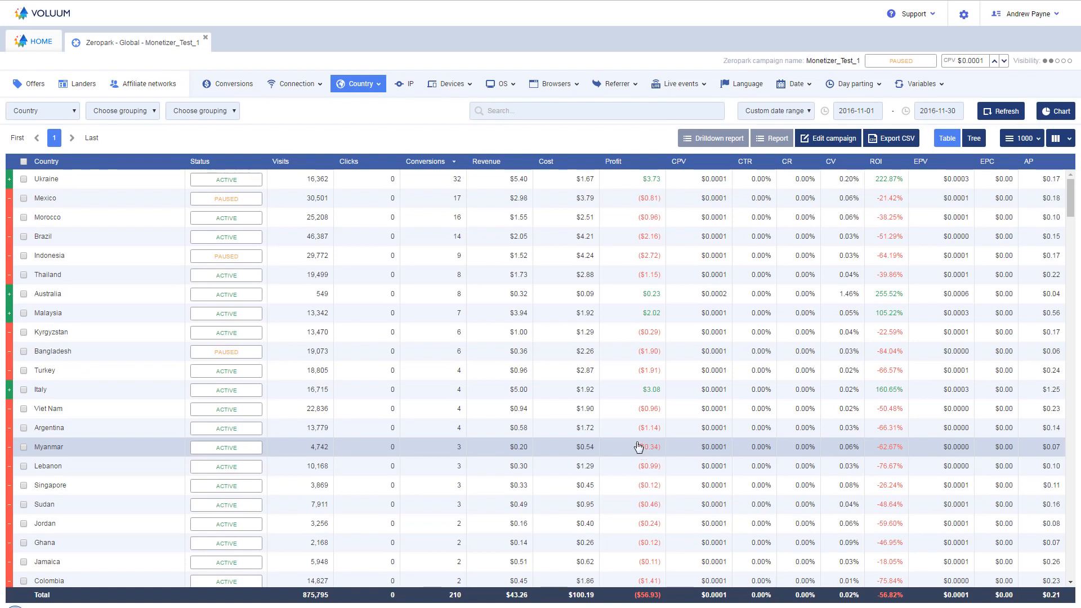
Add mobile carrier as the second grouping under country in the campaign report and show the results as a flat table
left_click(116, 111)
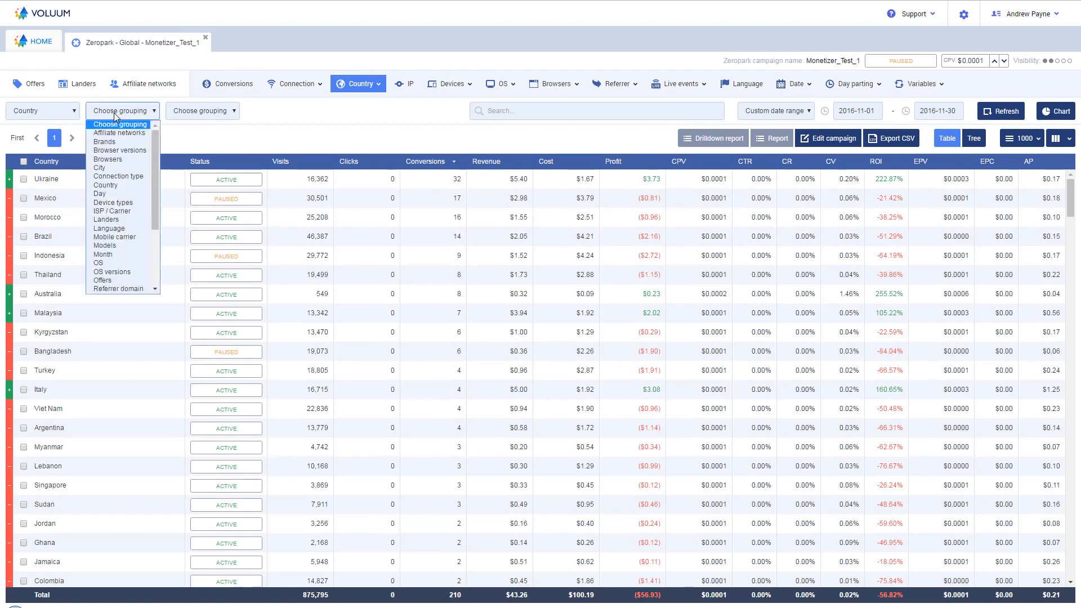
left_click(107, 237)
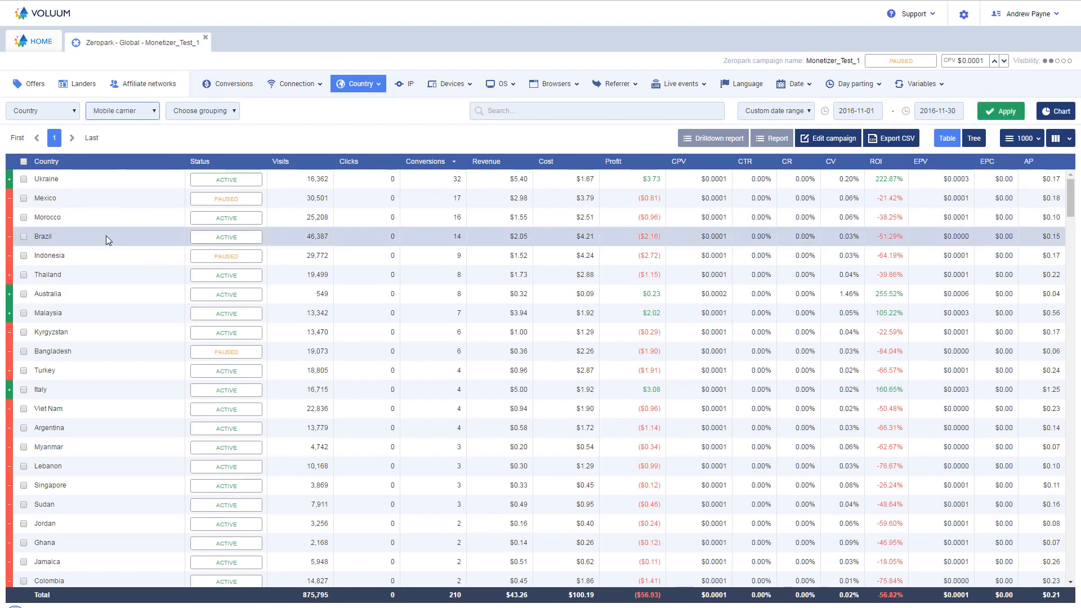
left_click(1008, 117)
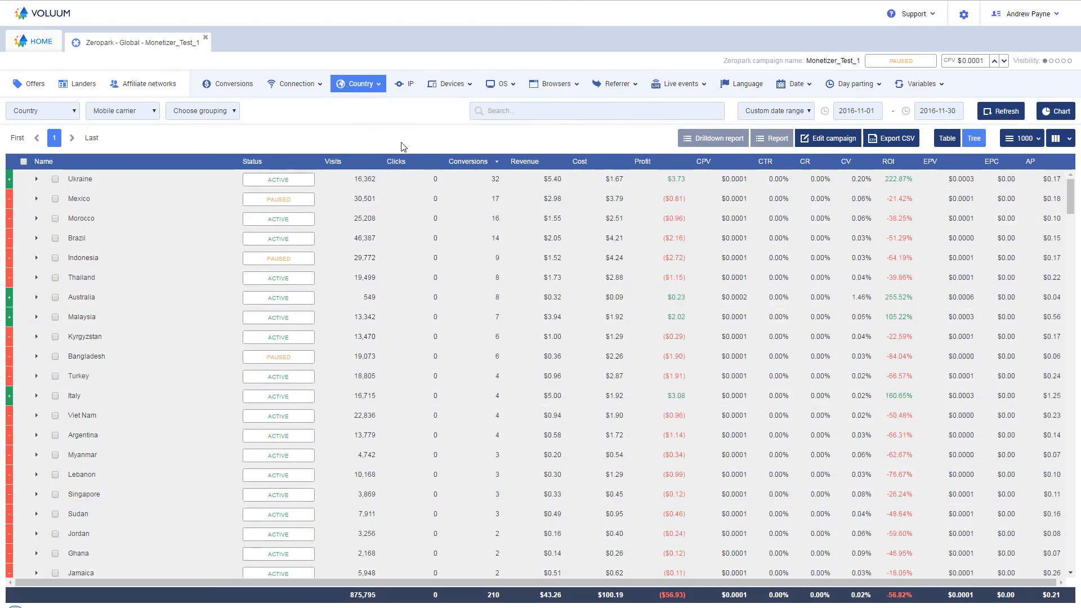
left_click(948, 141)
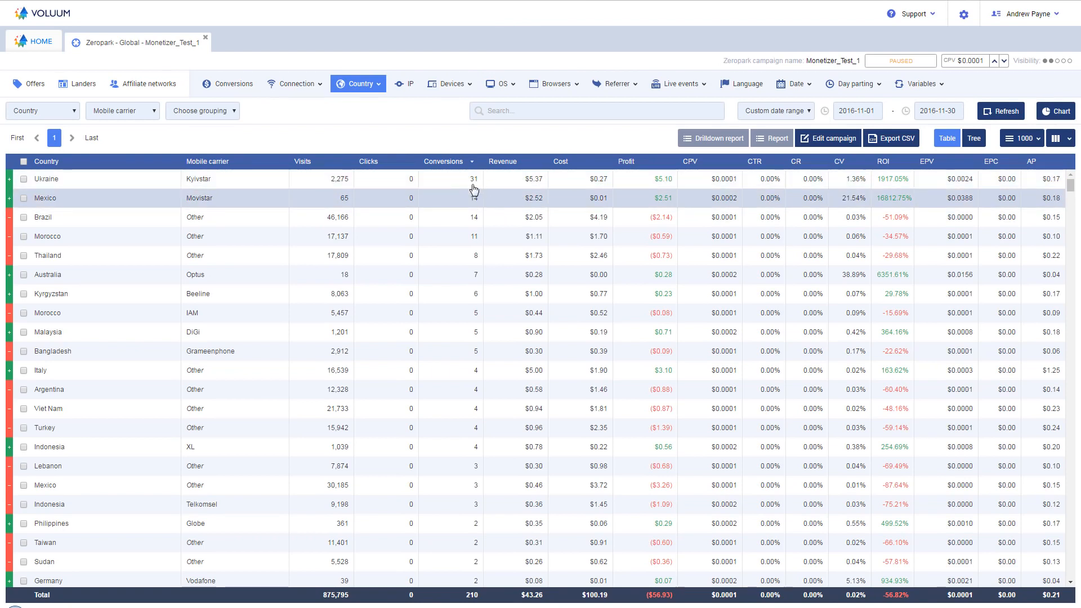
Examine the conversions, cost and ROI of the top country and carrier rows, especially Ukraine Kyivstar and Mexico Movistar
left_click(40, 183)
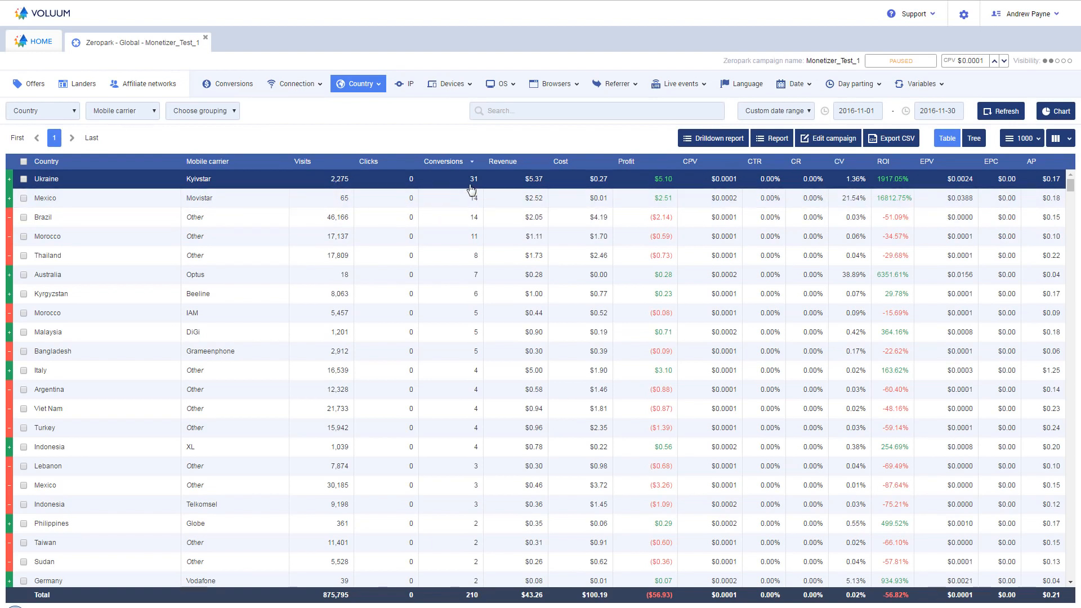
left_click(460, 221)
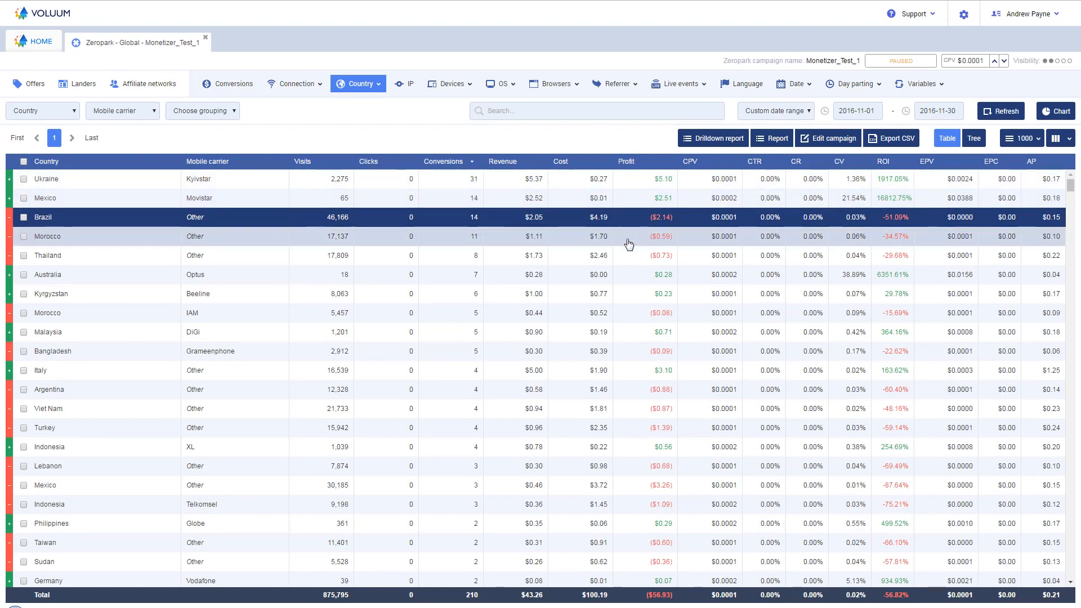
left_click(377, 188)
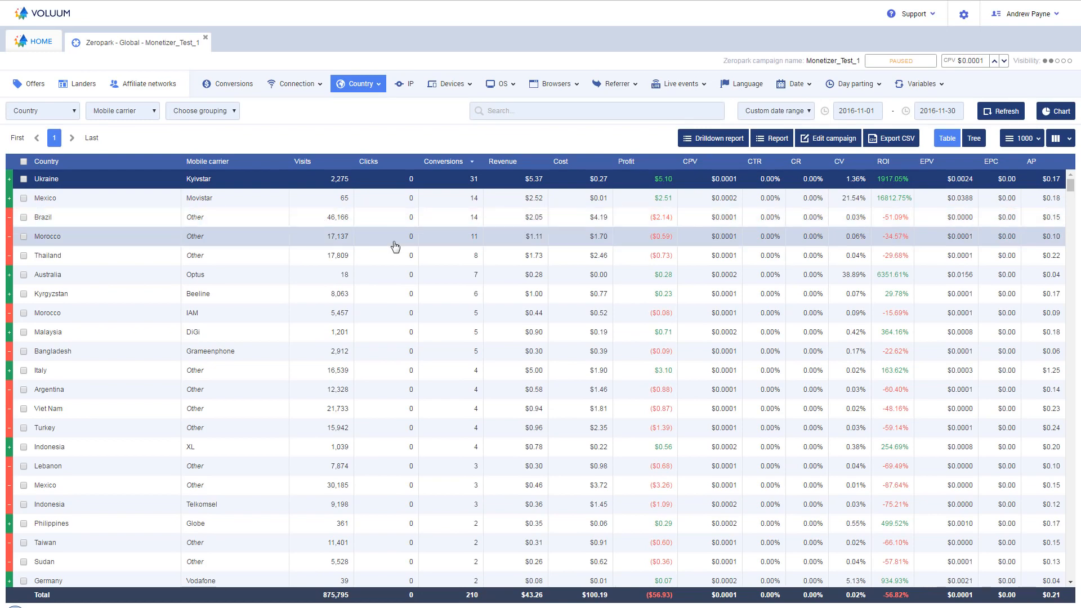
left_click(416, 276)
left_click(476, 277)
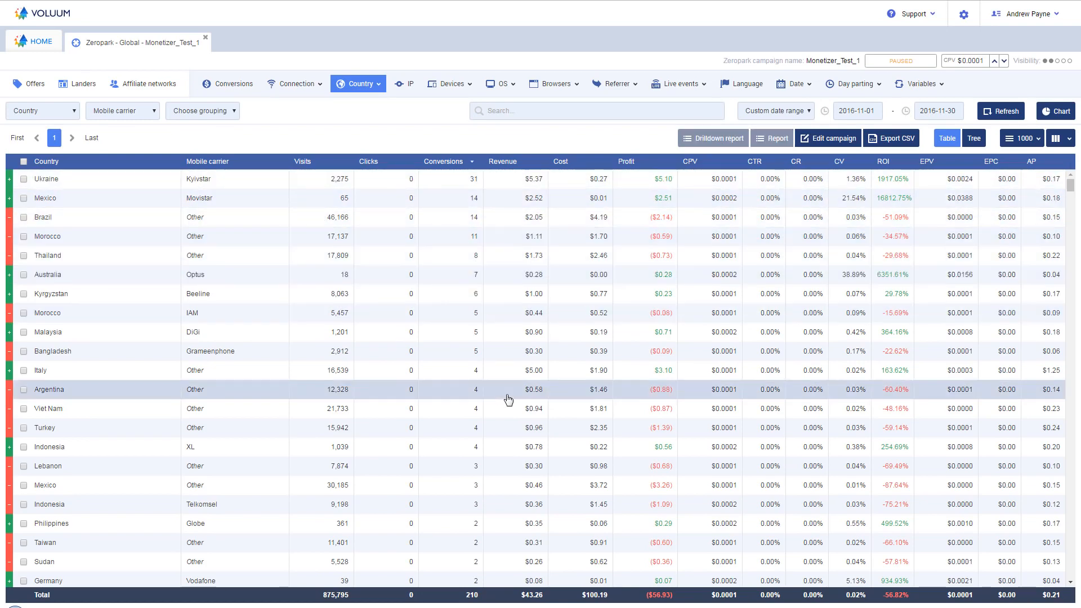
left_click(926, 182)
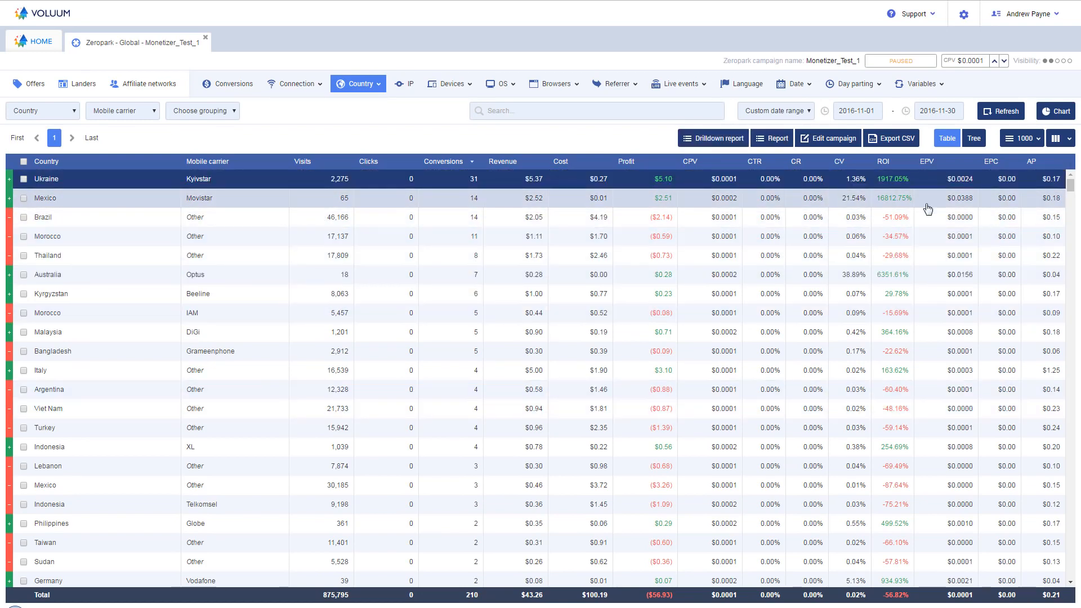
left_click(926, 204)
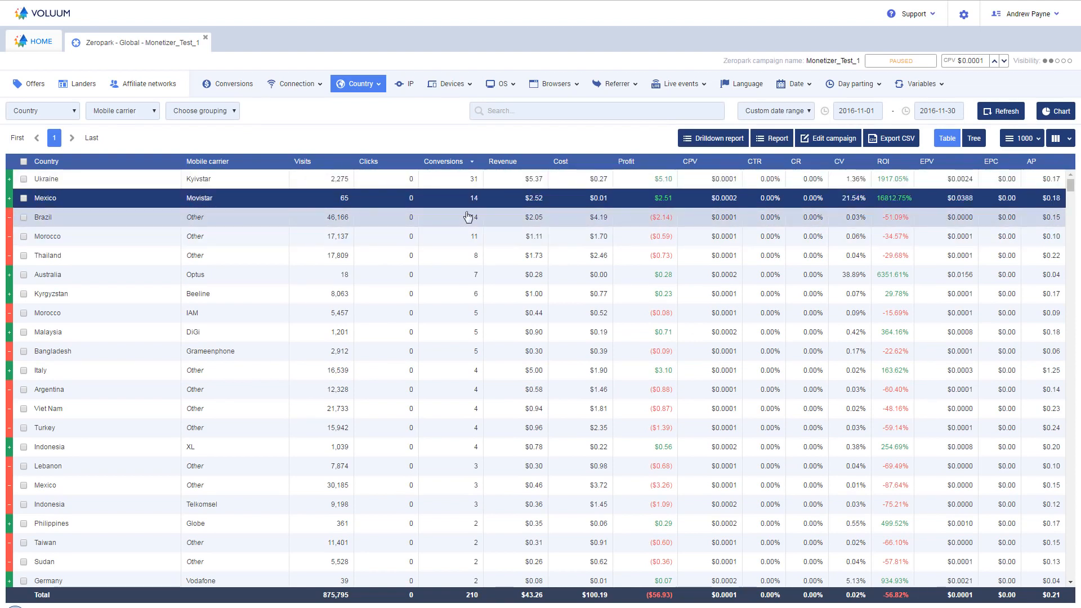
left_click(607, 206)
left_click(607, 205)
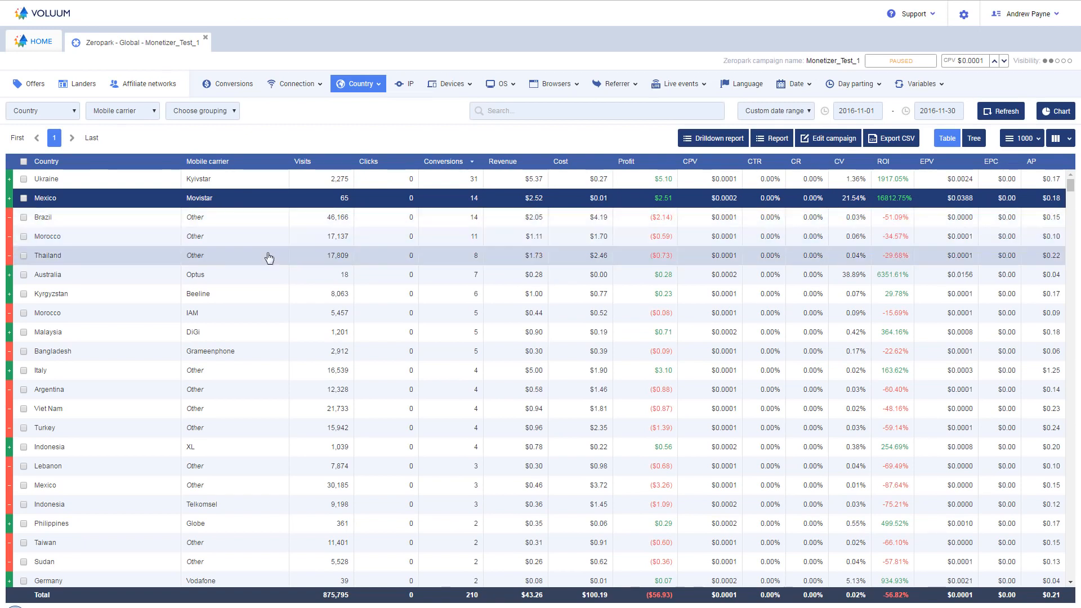
Compare the Brazil, Morocco and Thailand rows with the Australia Optus, Malaysia DiGi, Indonesia XL and Ukraine Kyivstar carrier results
left_click(102, 222)
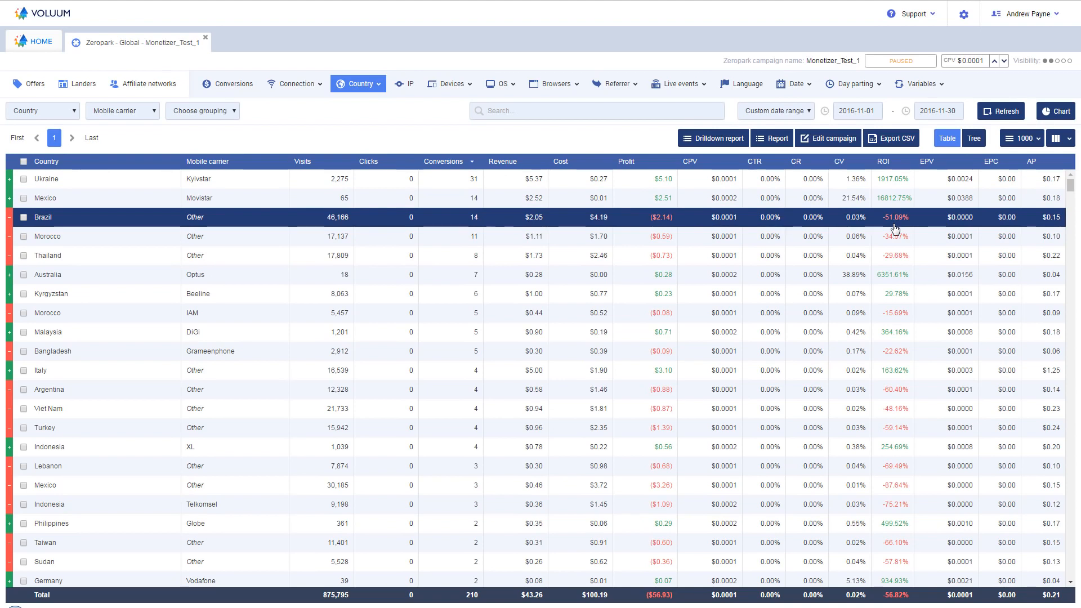
left_click(931, 242)
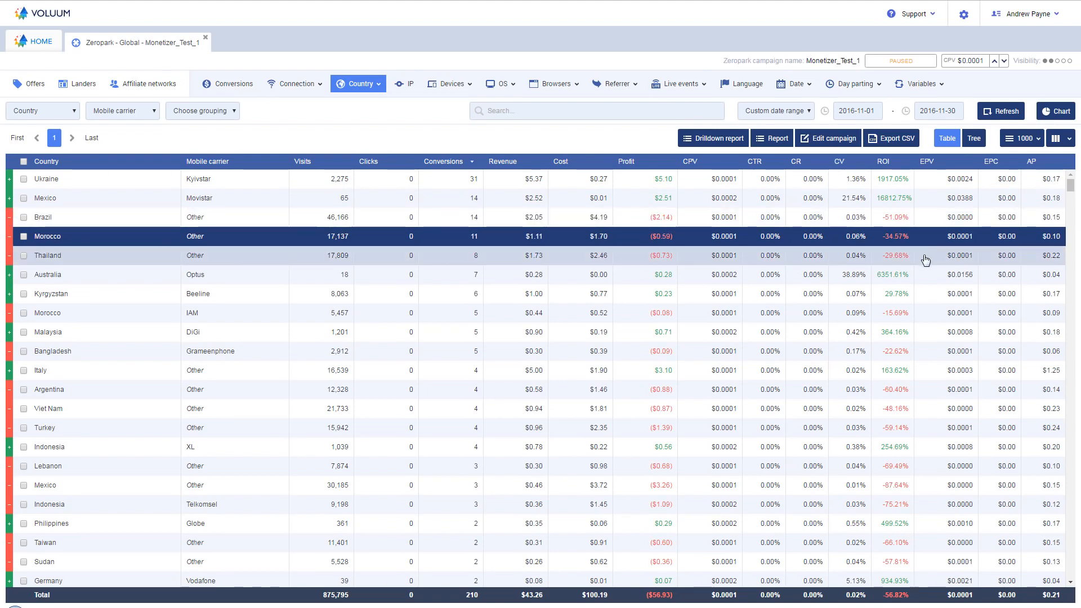
left_click(926, 260)
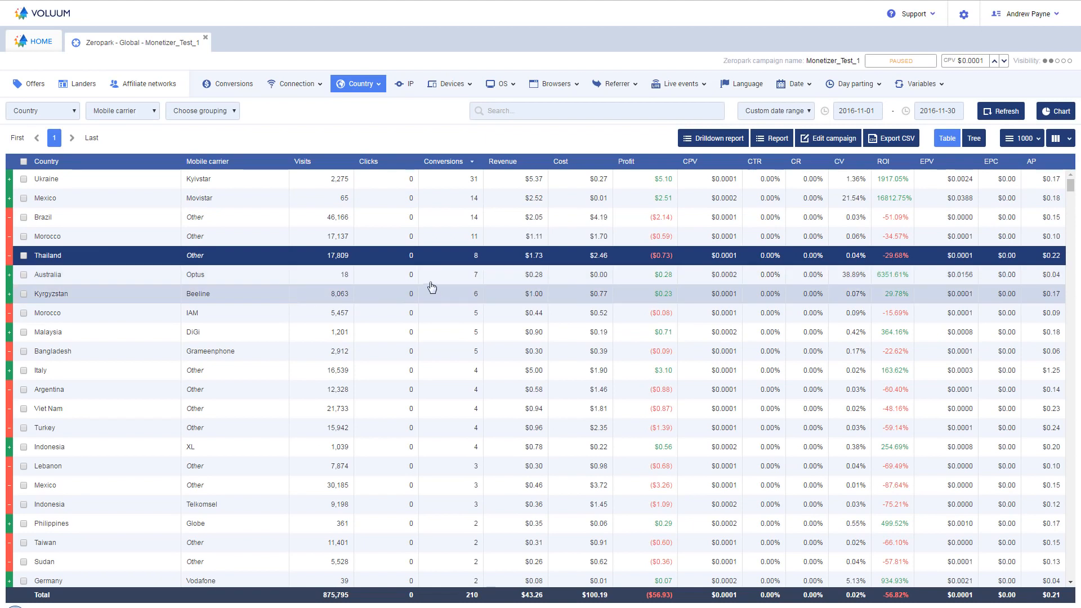
left_click(1059, 280)
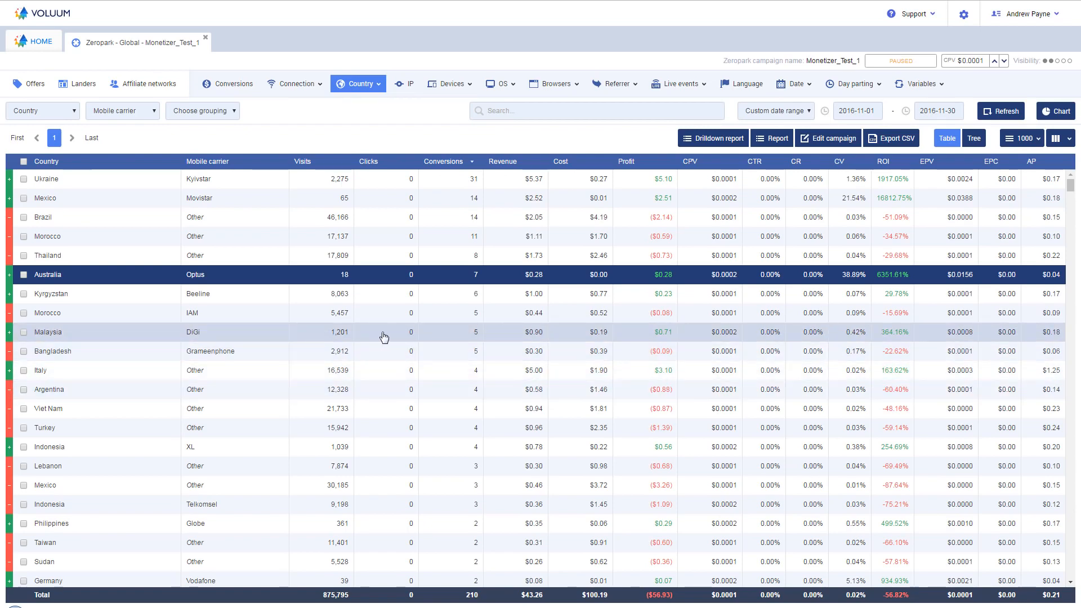
left_click(371, 338)
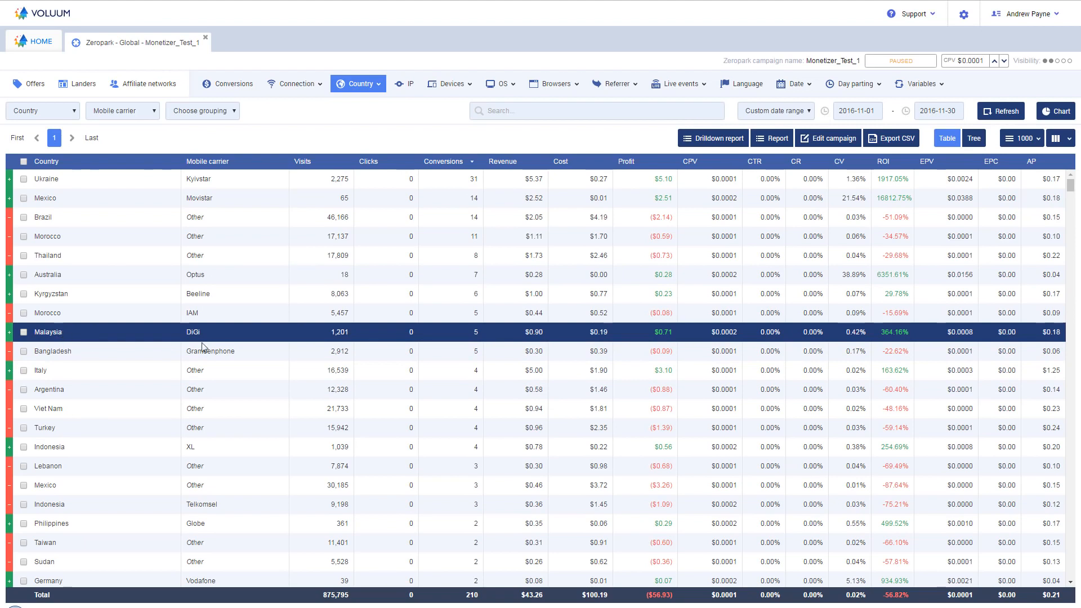
left_click(427, 449)
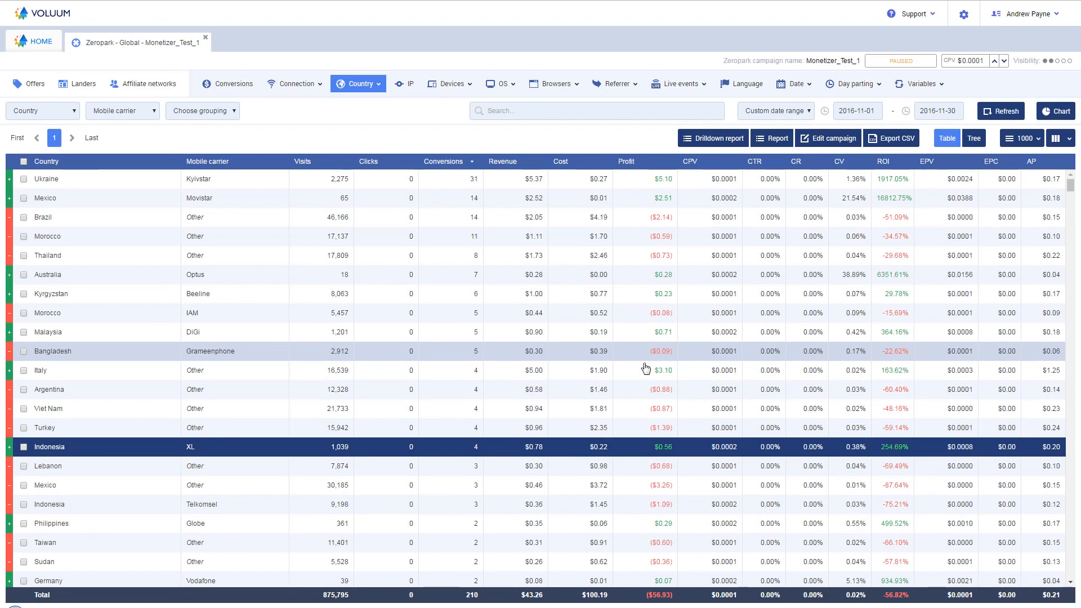
left_click(513, 274)
left_click(504, 235)
left_click(501, 219)
left_click(492, 180)
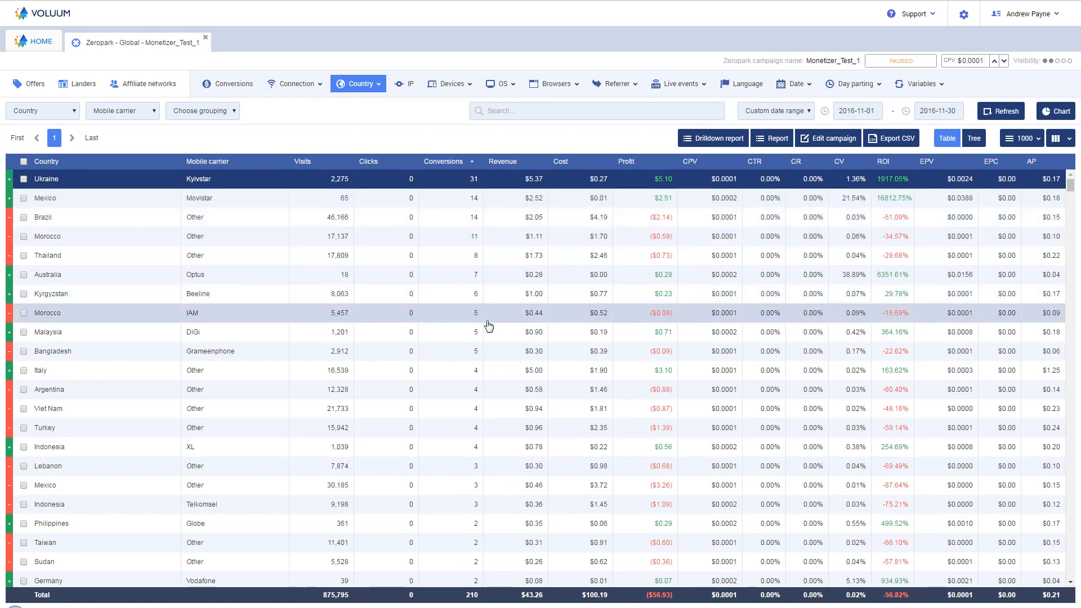
left_click(92, 281)
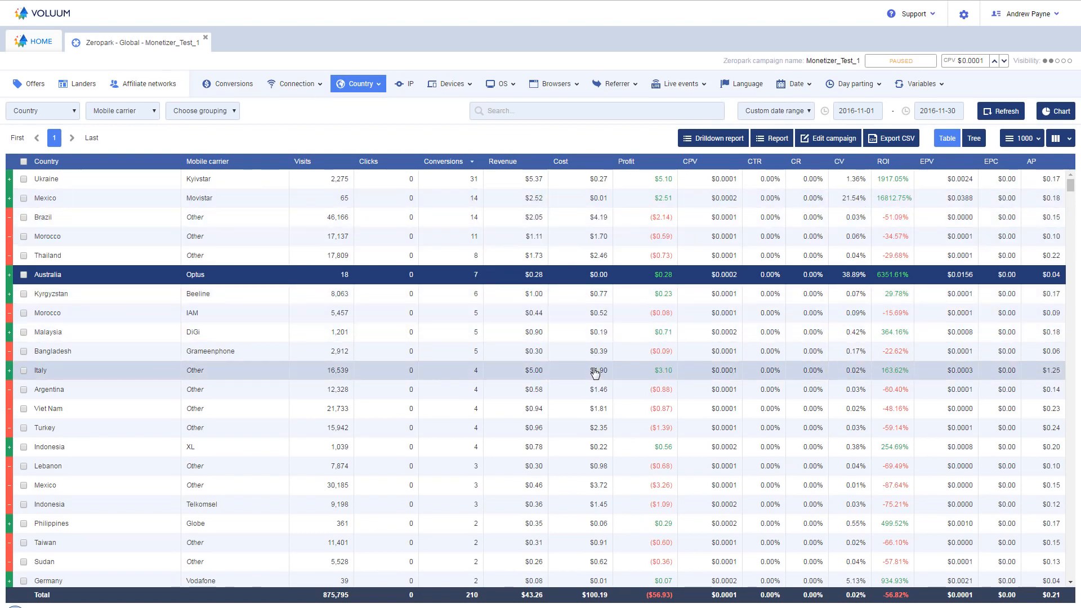
left_click(349, 274)
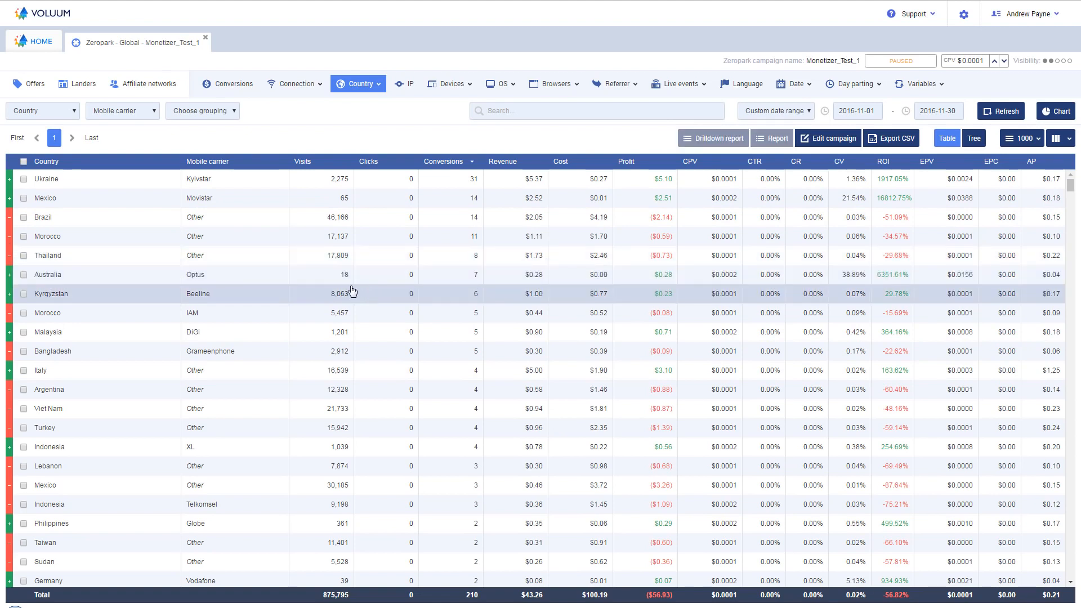
Drill down into Ukraine and break its traffic down by mobile carrier
left_click(105, 185)
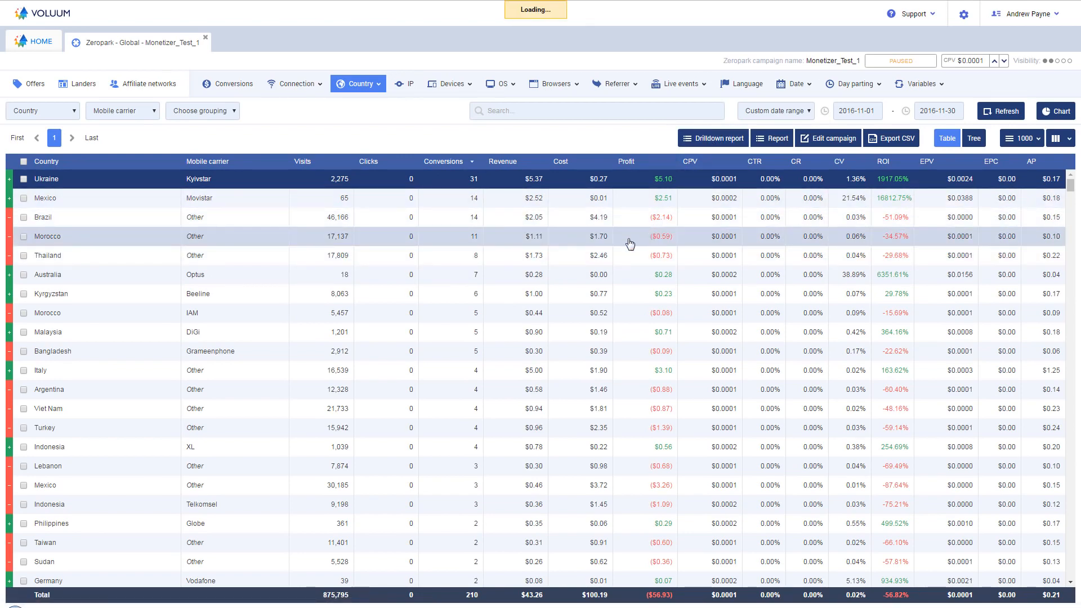
left_click(269, 184)
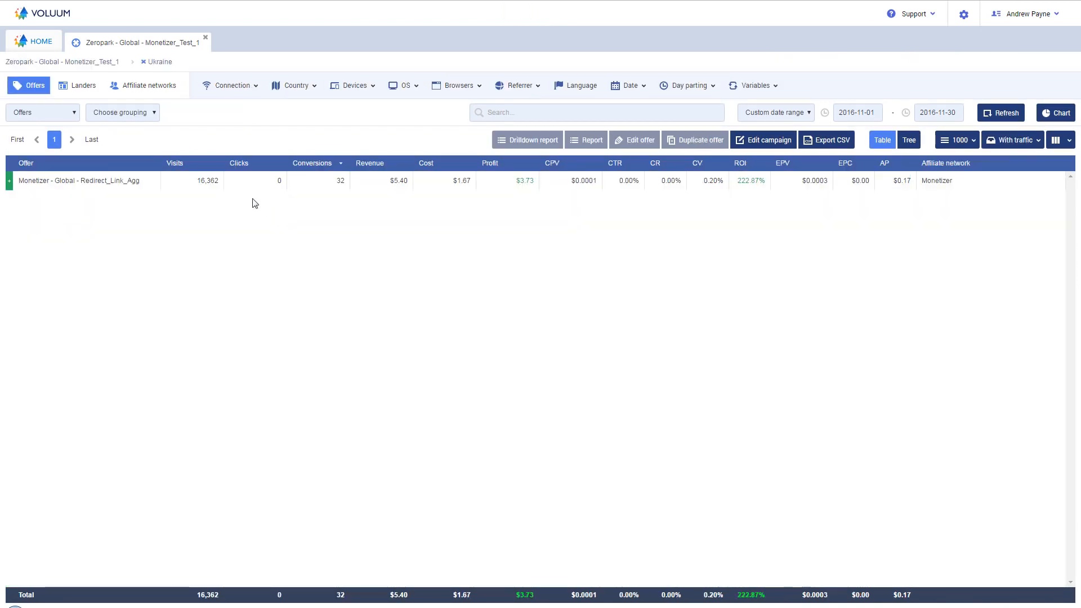
left_click(297, 86)
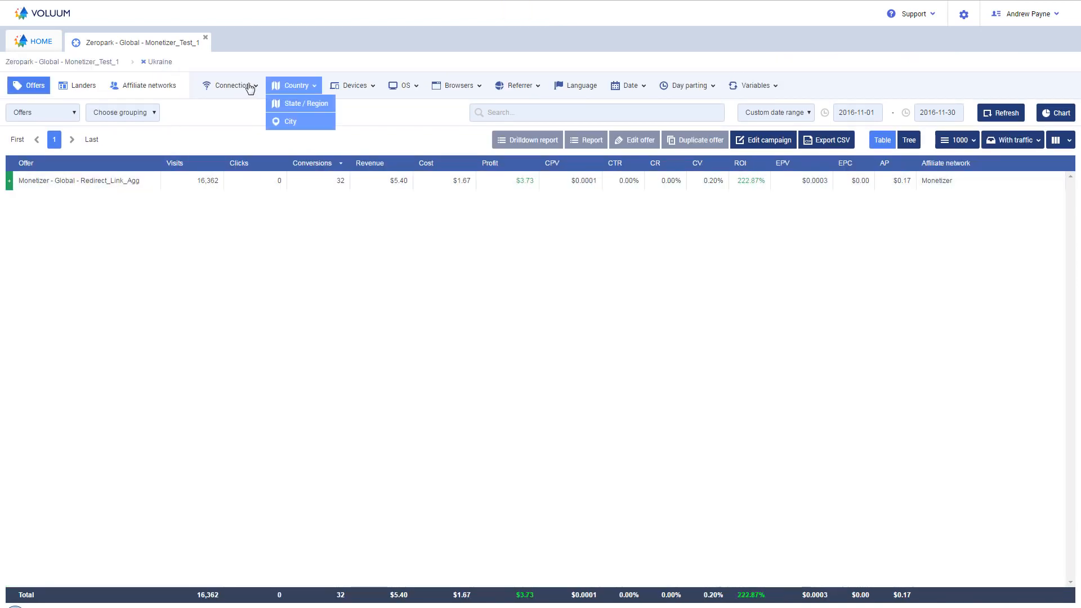
mouse_move(254, 89)
left_click(247, 144)
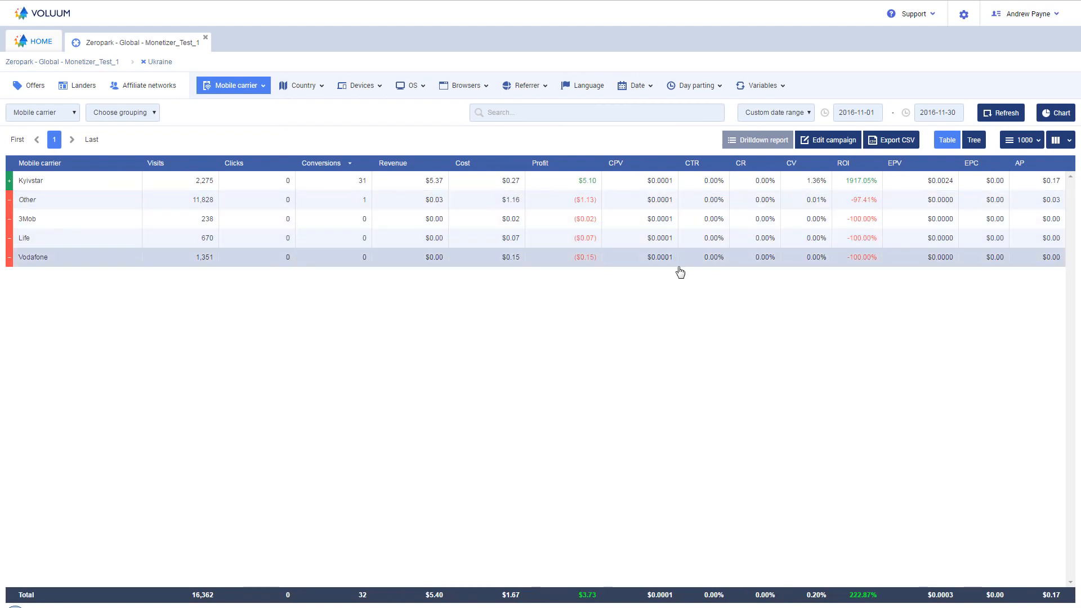
Drill down into the Kyivstar carrier within Ukraine and break its traffic down by operating system
left_click(481, 183)
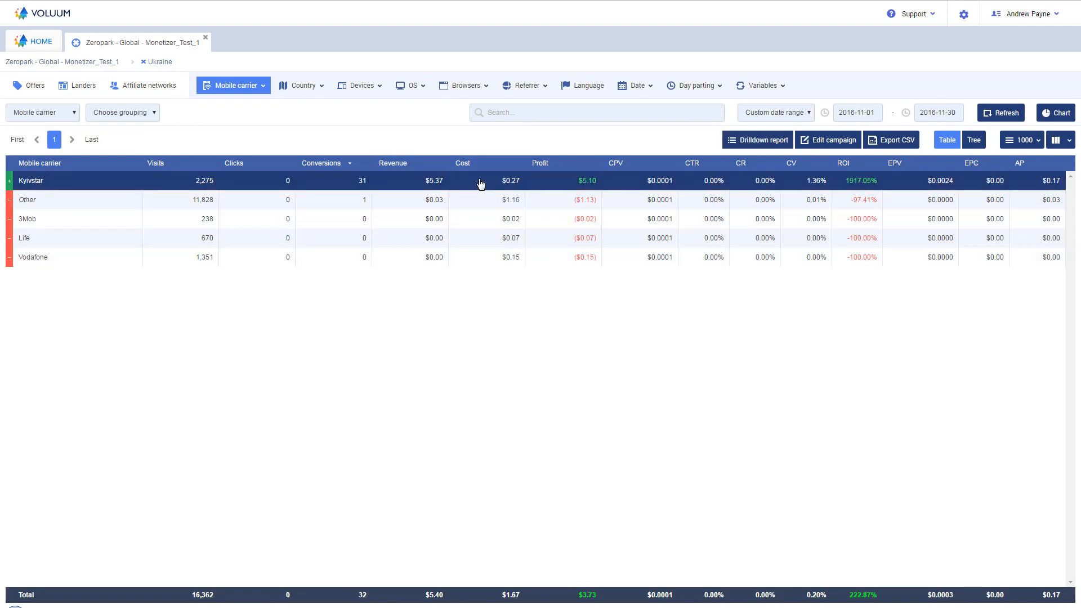
double_click(361, 182)
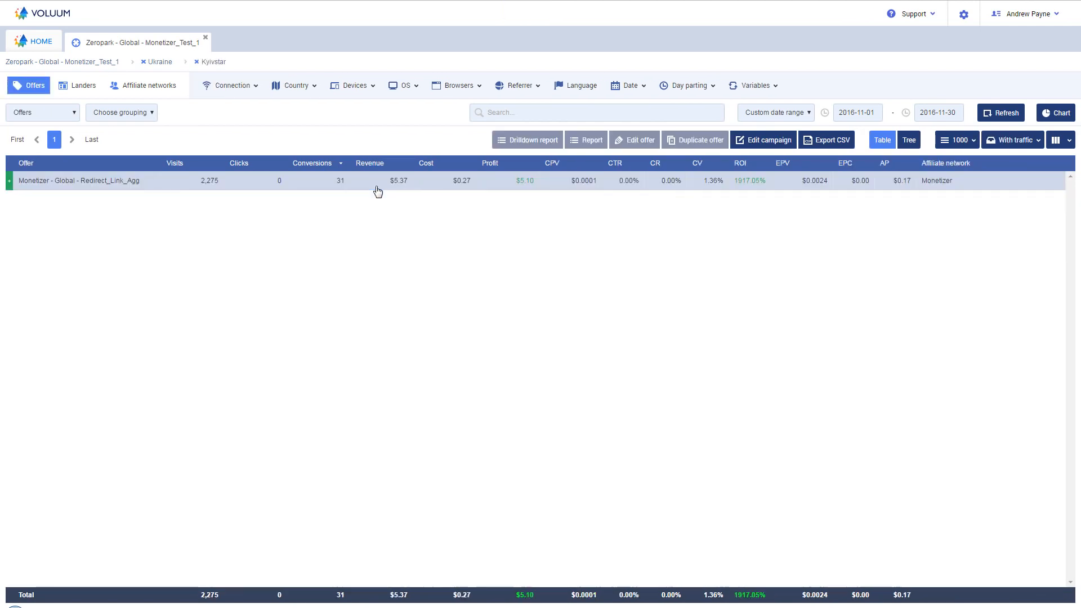
left_click(404, 85)
left_click(415, 112)
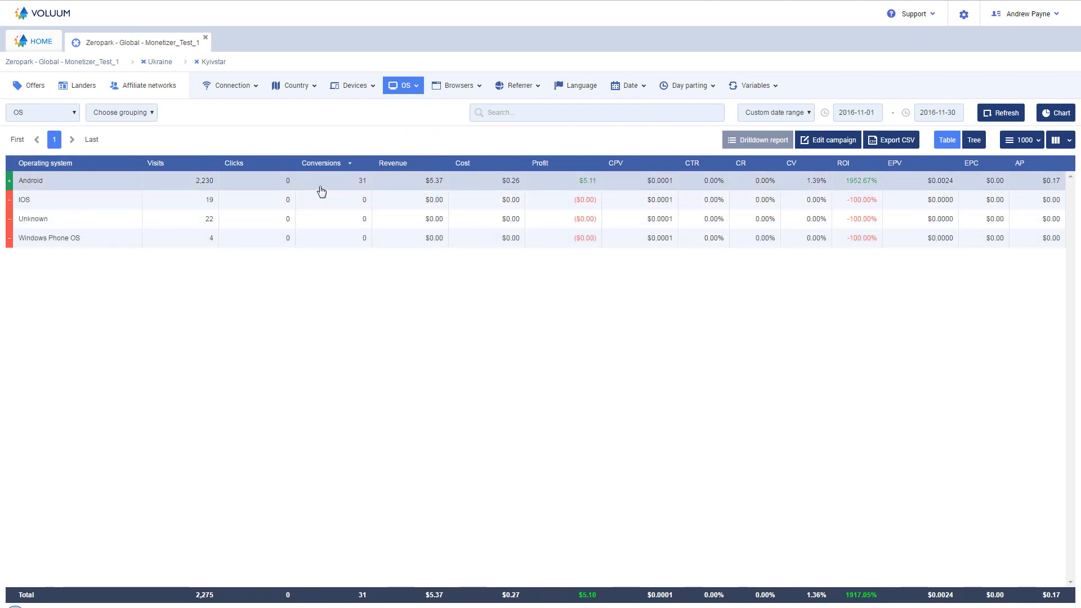
Break the Ukraine Kyivstar traffic down by the V1: target variable and look through the list of targets
mouse_move(753, 86)
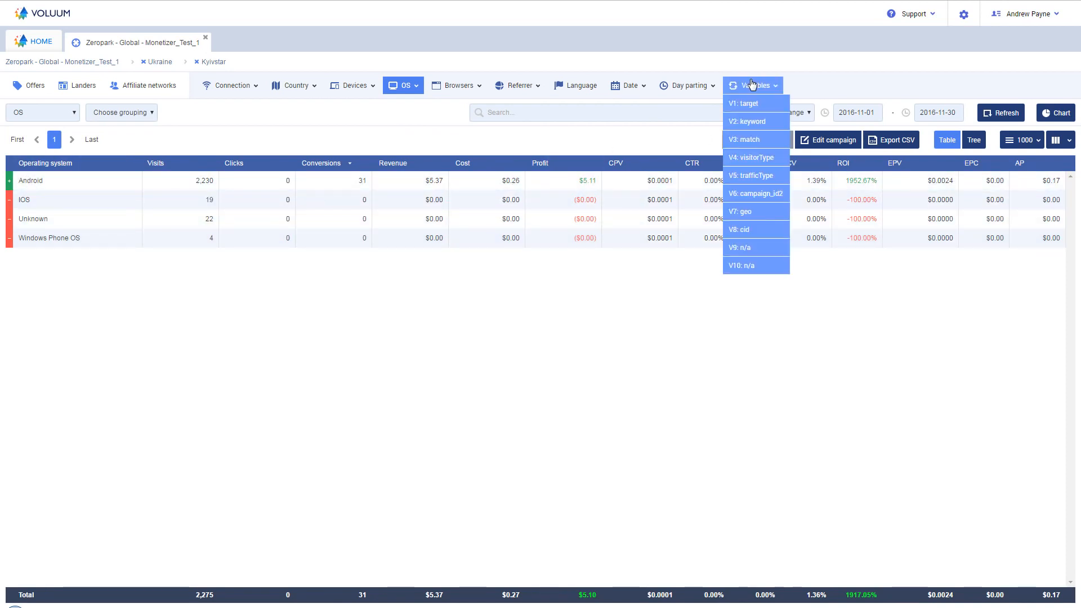
left_click(757, 109)
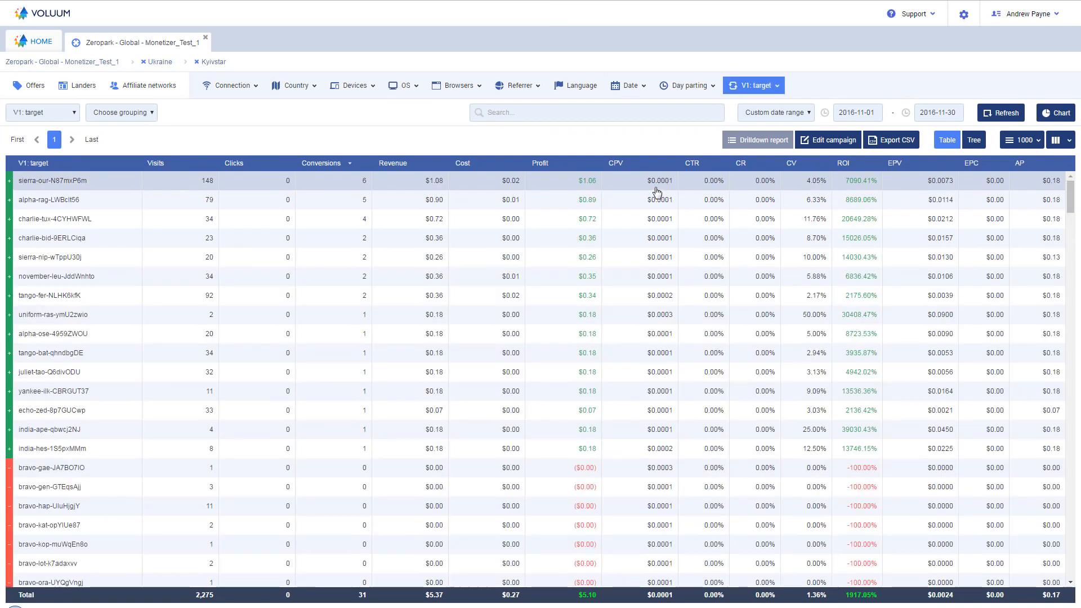
scroll(613, 219, "down", 10)
scroll(612, 219, "up", 10)
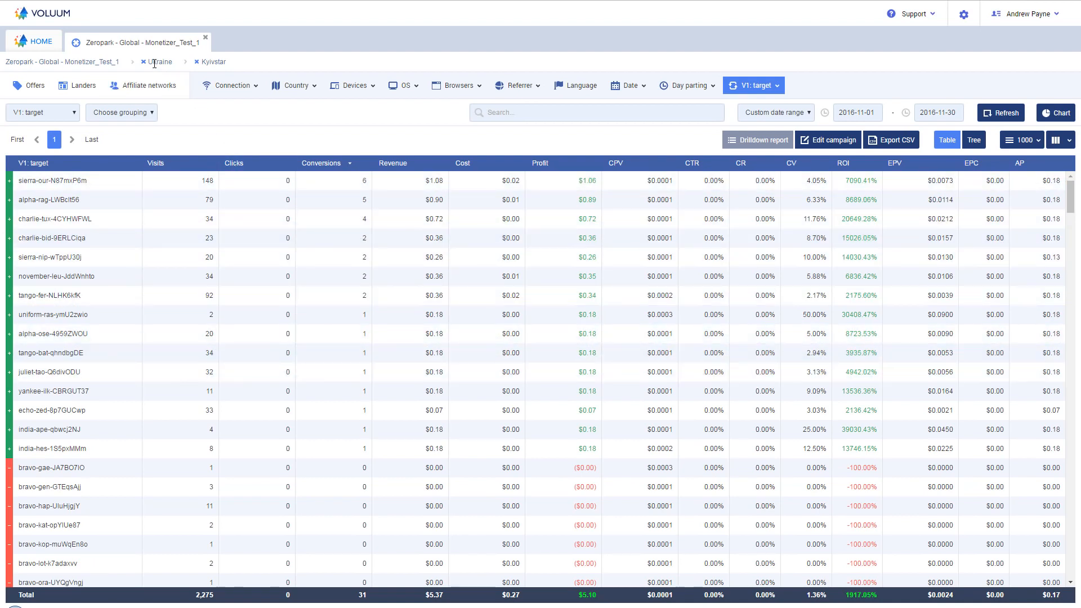
left_click_drag(203, 63, 229, 63)
left_click(238, 62)
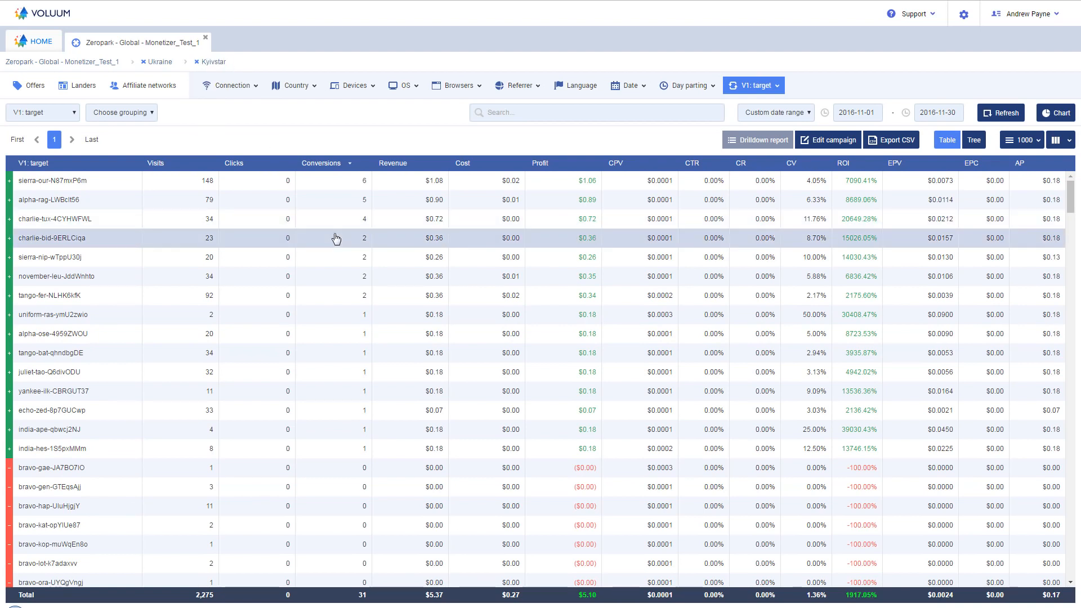
Break the Ukraine Kyivstar traffic down by device type and compare the mobile phone and tablet rows
mouse_move(403, 86)
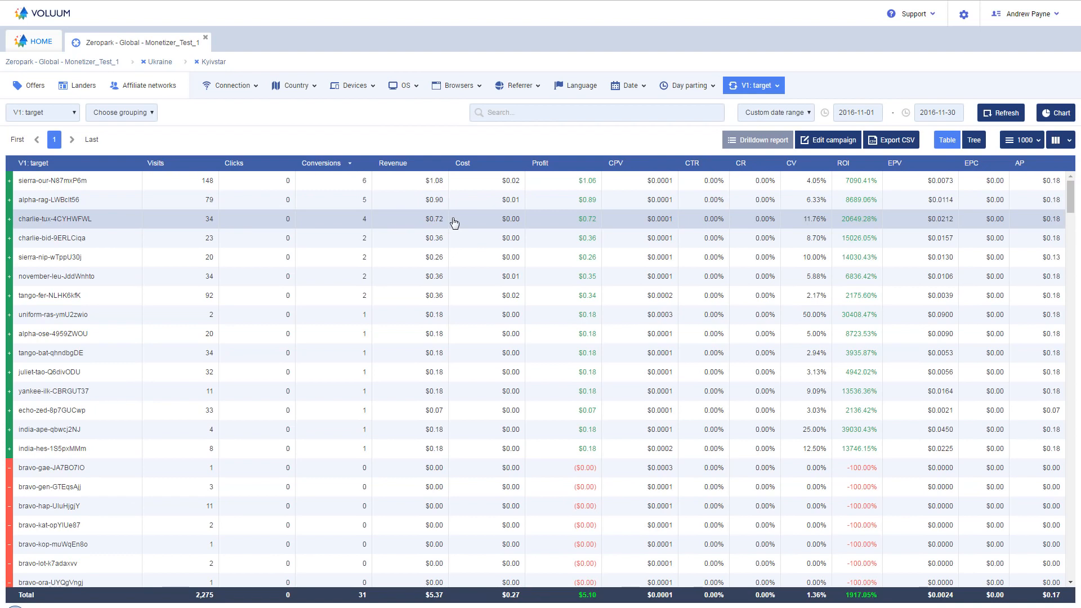
left_click(339, 89)
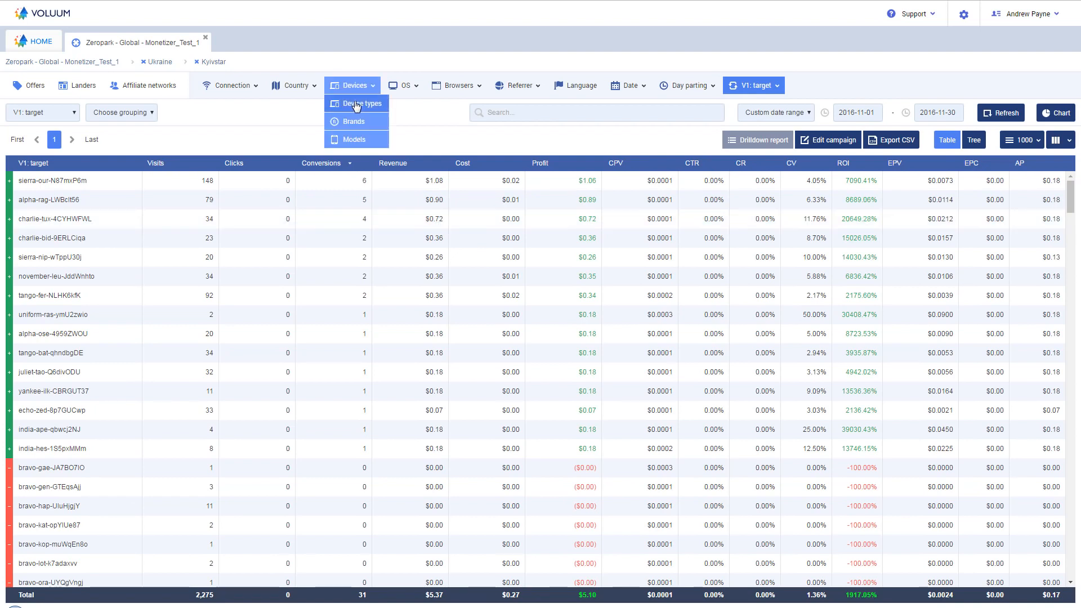
left_click(355, 104)
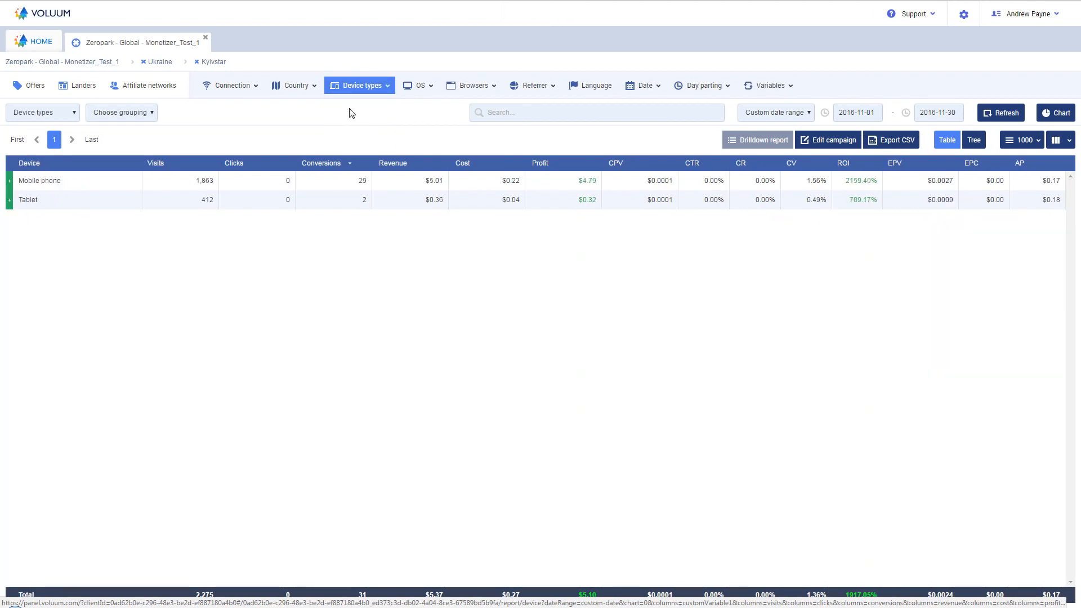
left_click(379, 184)
left_click(340, 205)
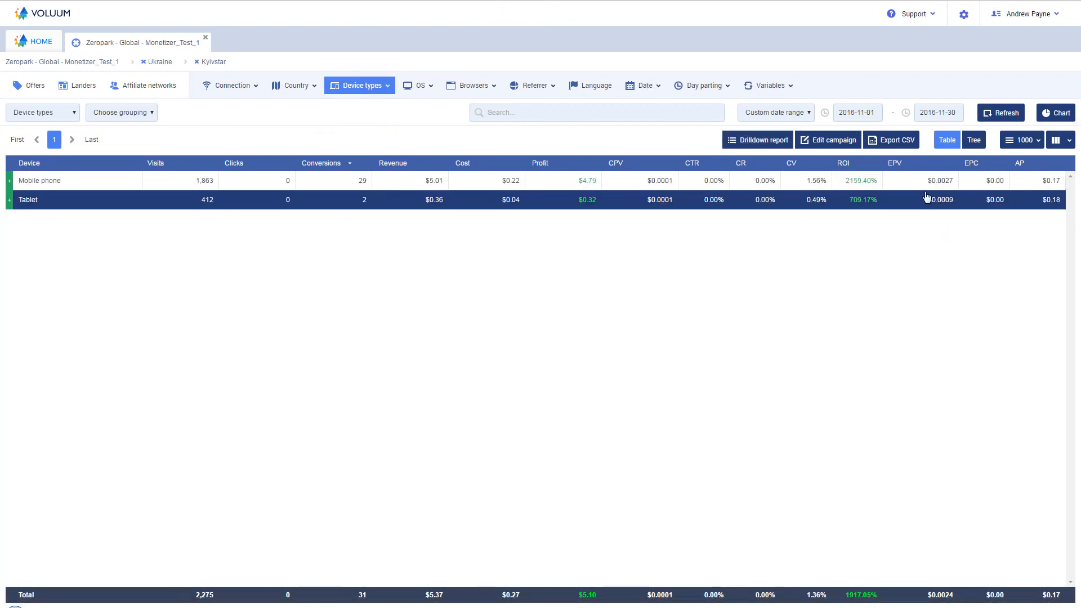
Break the Ukraine Kyivstar traffic down by V1: target and sort the targets by visits
left_click(626, 208)
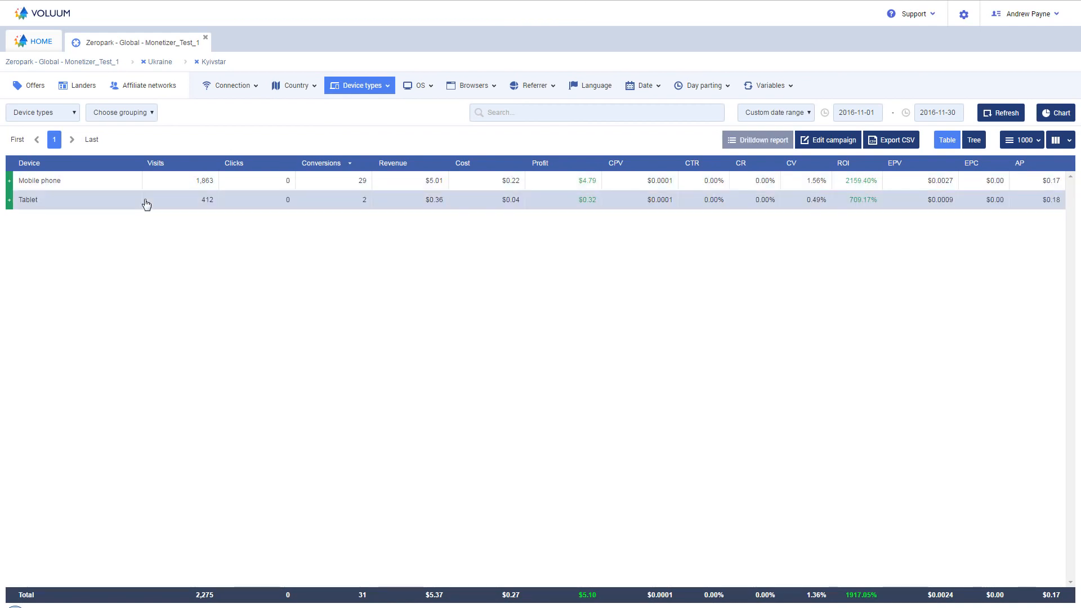
left_click(763, 86)
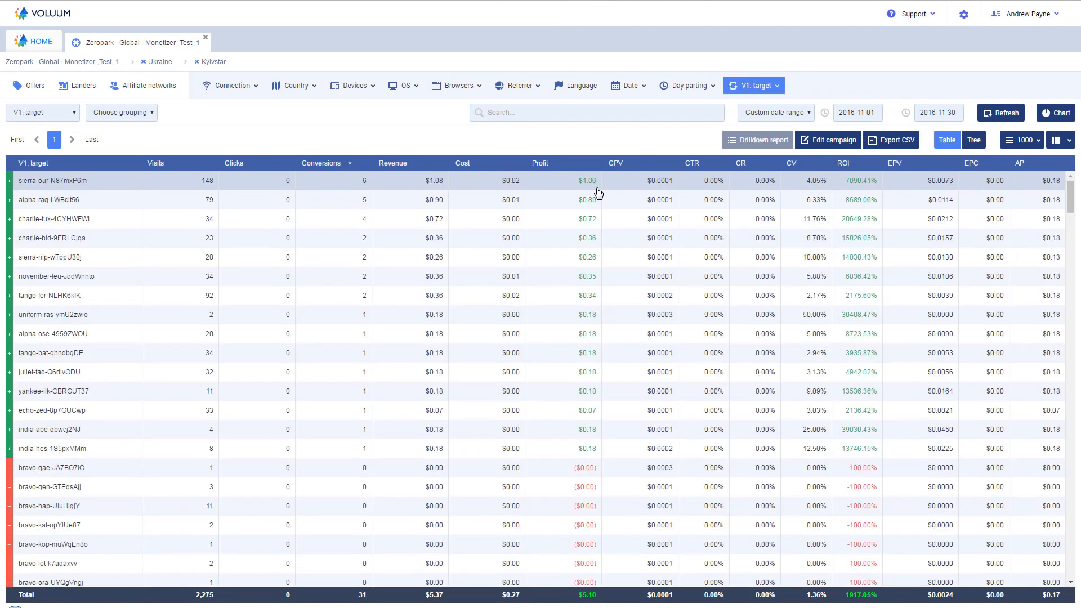
left_click(289, 505)
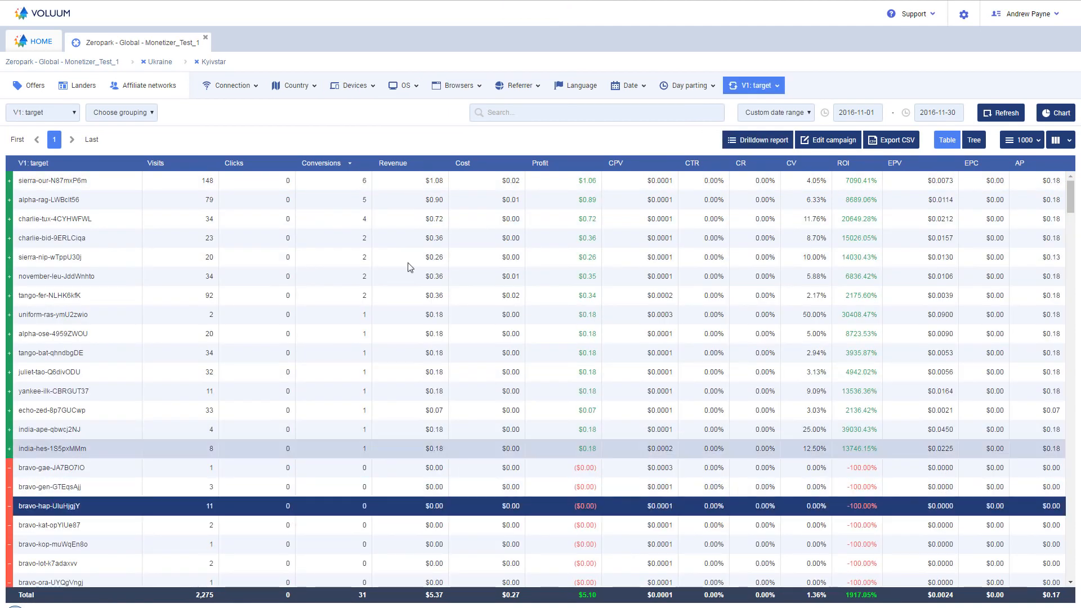
left_click(196, 163)
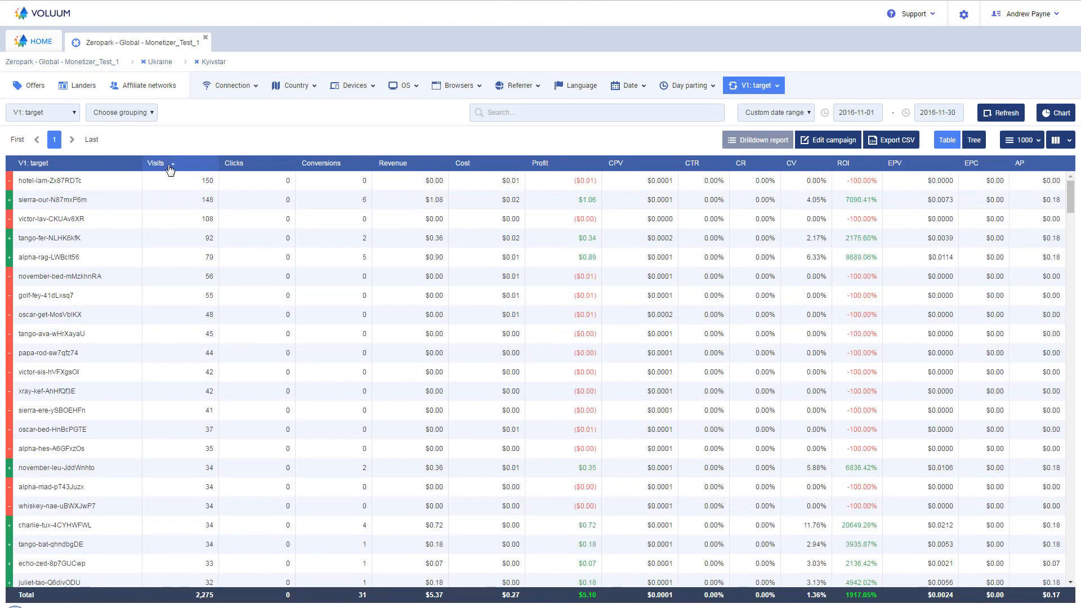
Compare the conversions and profit of the highest-traffic targets, hotel-lam-Zx87RDTc and sierra-our-N87mxP6m
left_click(36, 182)
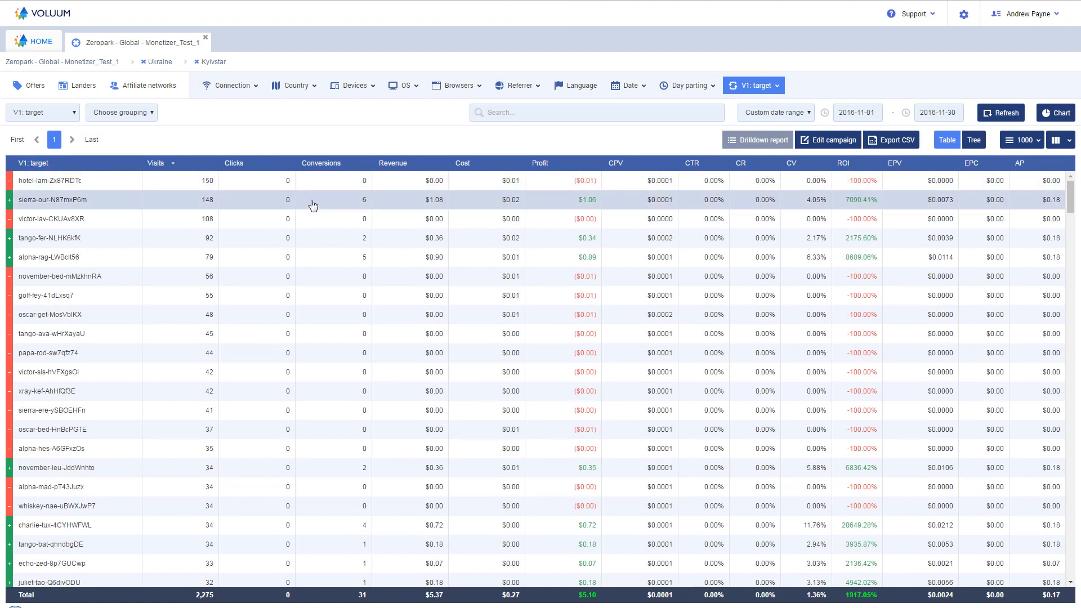
left_click(202, 189)
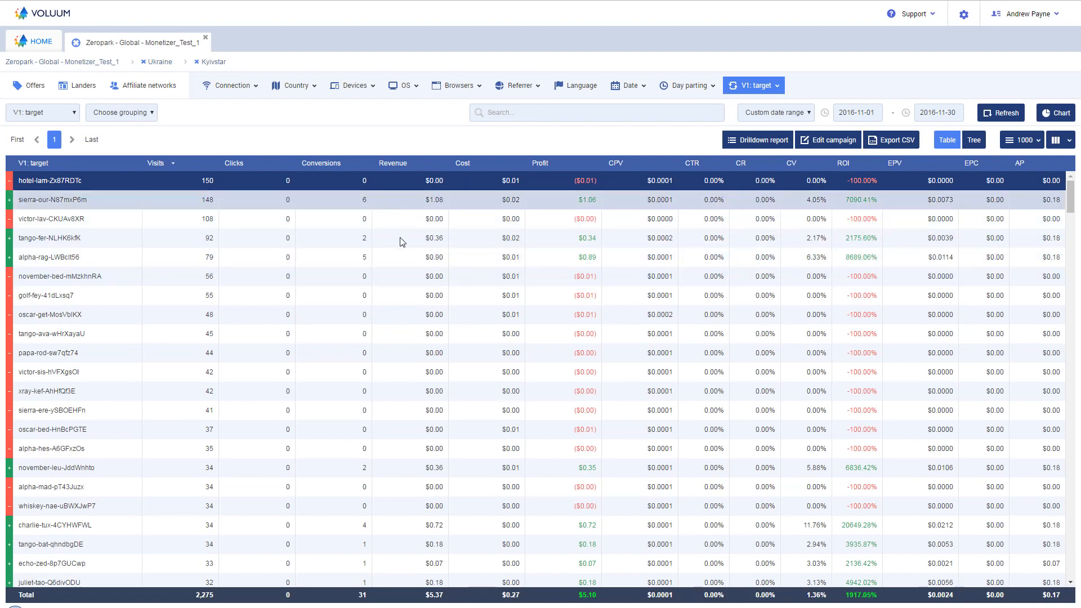
left_click(359, 204)
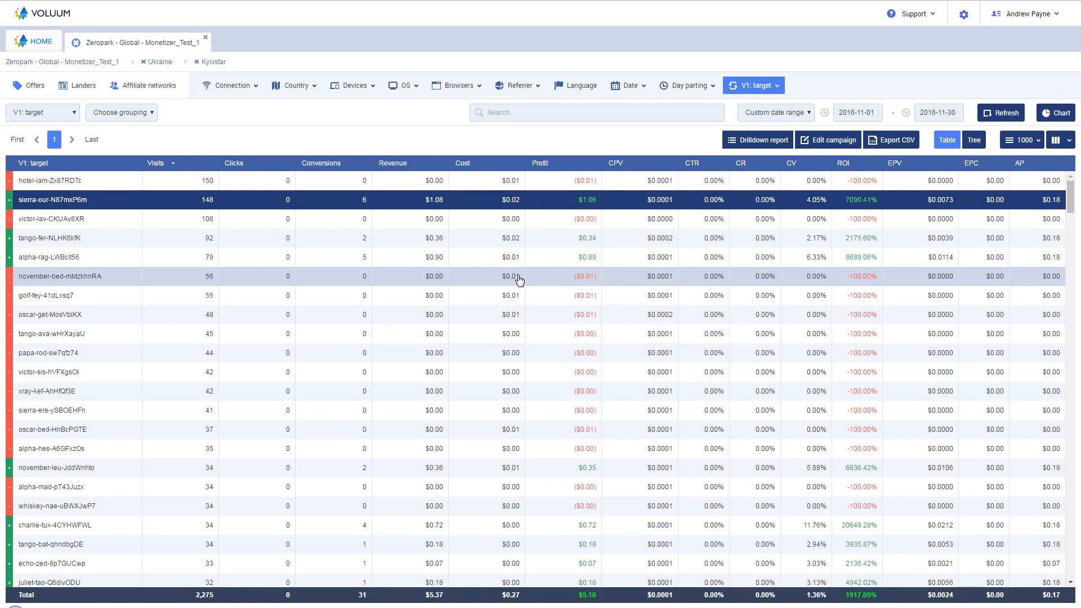
left_click(466, 205)
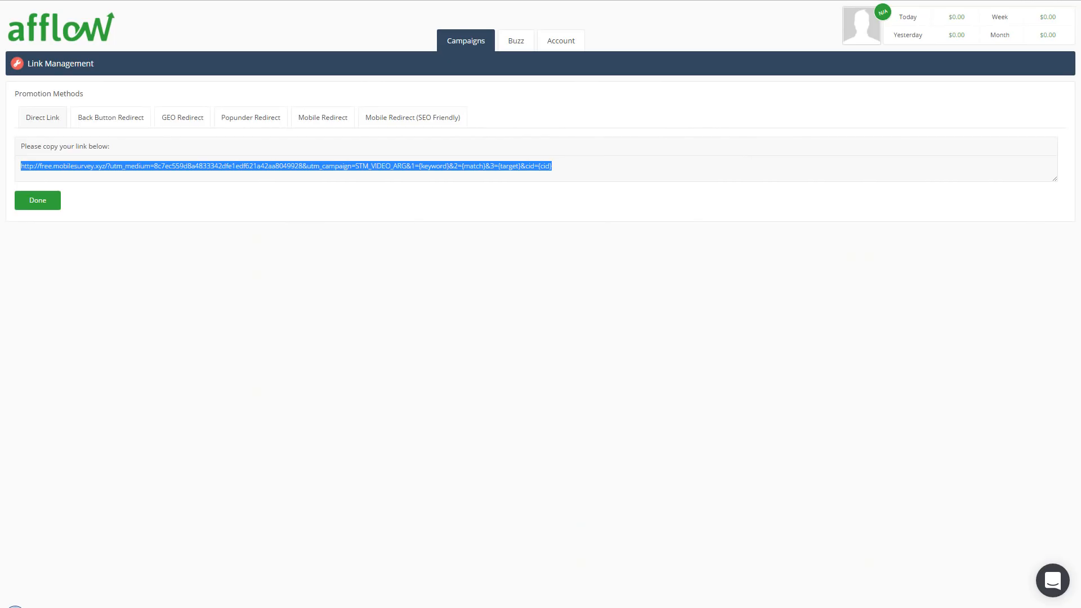
Switch to Afflow, finish with the generated STM_VIDEO_ARG link and start creating a new link
left_click(313, 287)
left_click(37, 201)
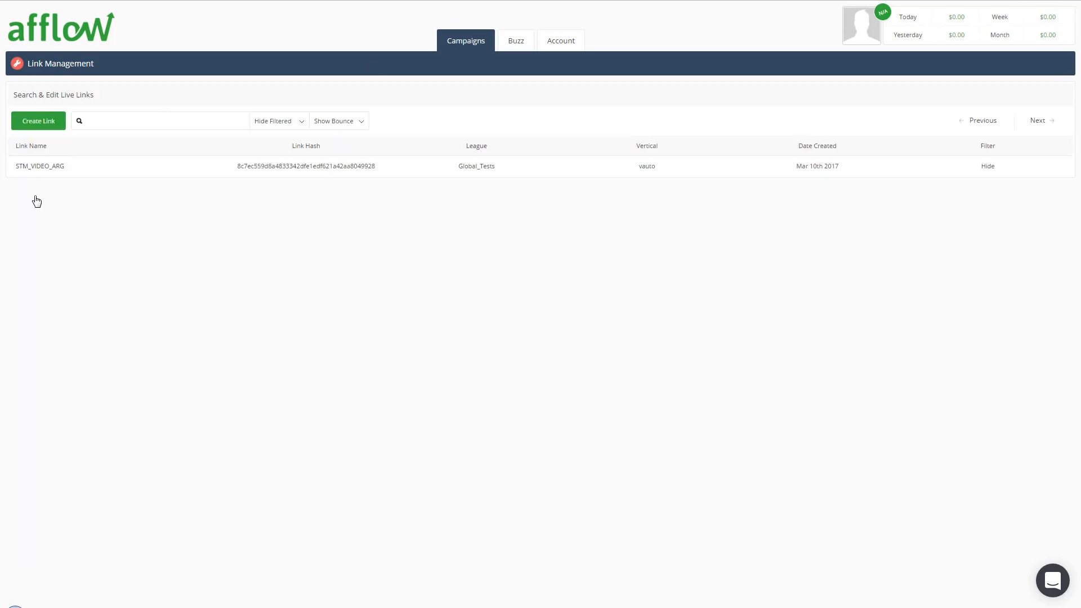
left_click(47, 121)
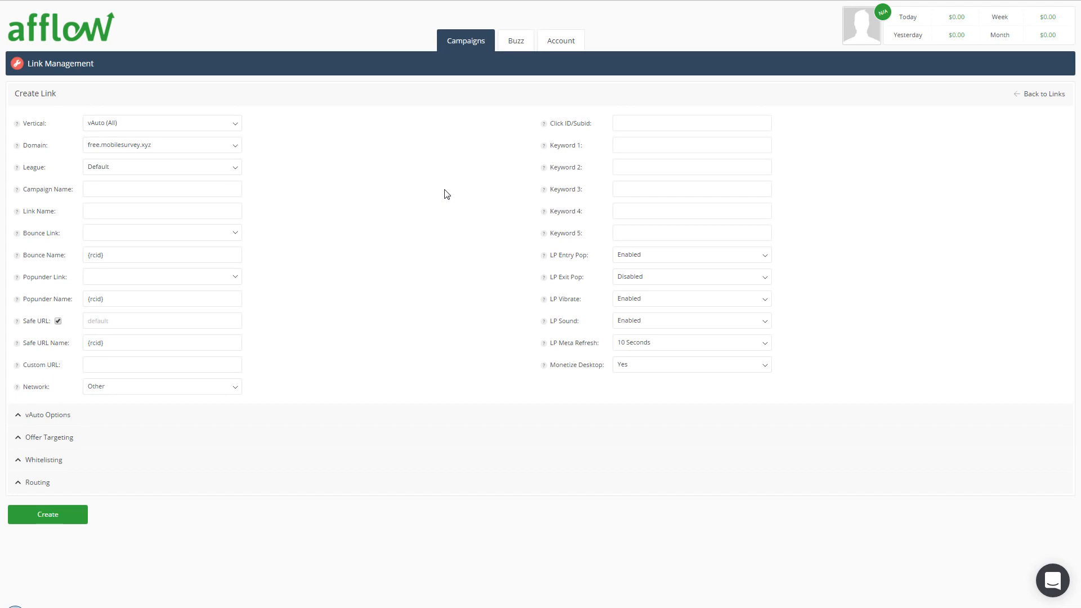
Set the new link's vertical to apps (apps LP) and enable LP Exit Pop
left_click(189, 125)
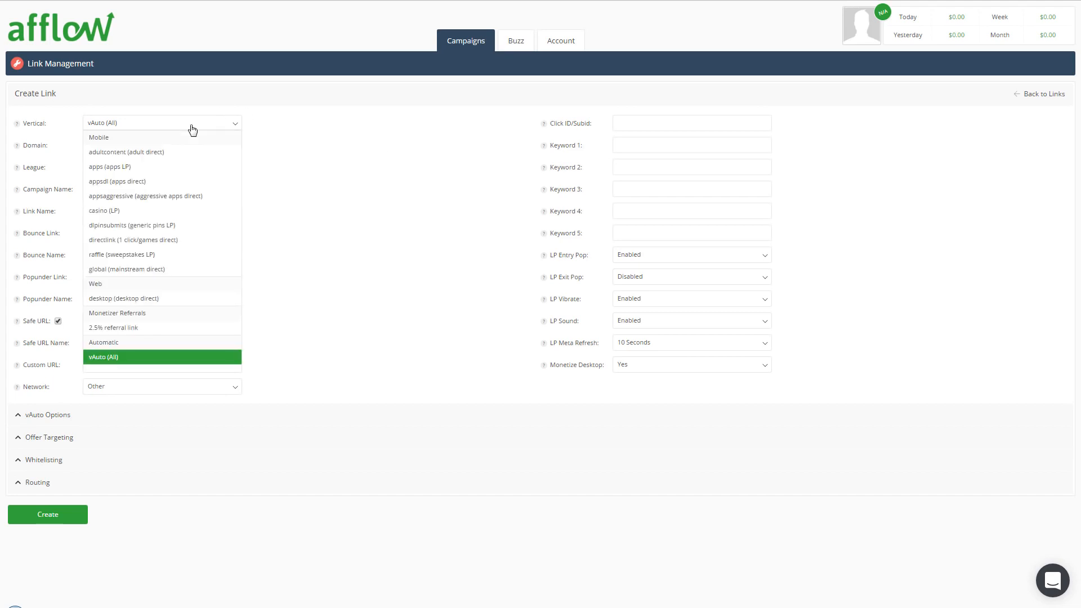
left_click(105, 172)
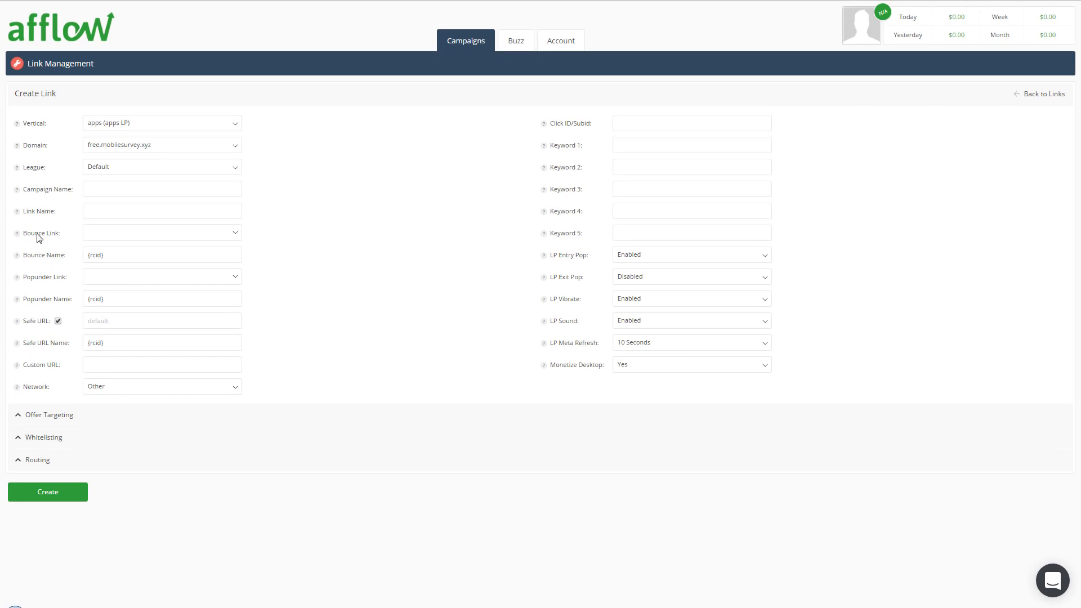
left_click(647, 278)
left_click(644, 313)
Find Ukraine (UA) in the link's offer targeting and select it as the whitelist country
left_click(130, 417)
scroll(483, 402, "down", 1)
scroll(482, 401, "down", 2)
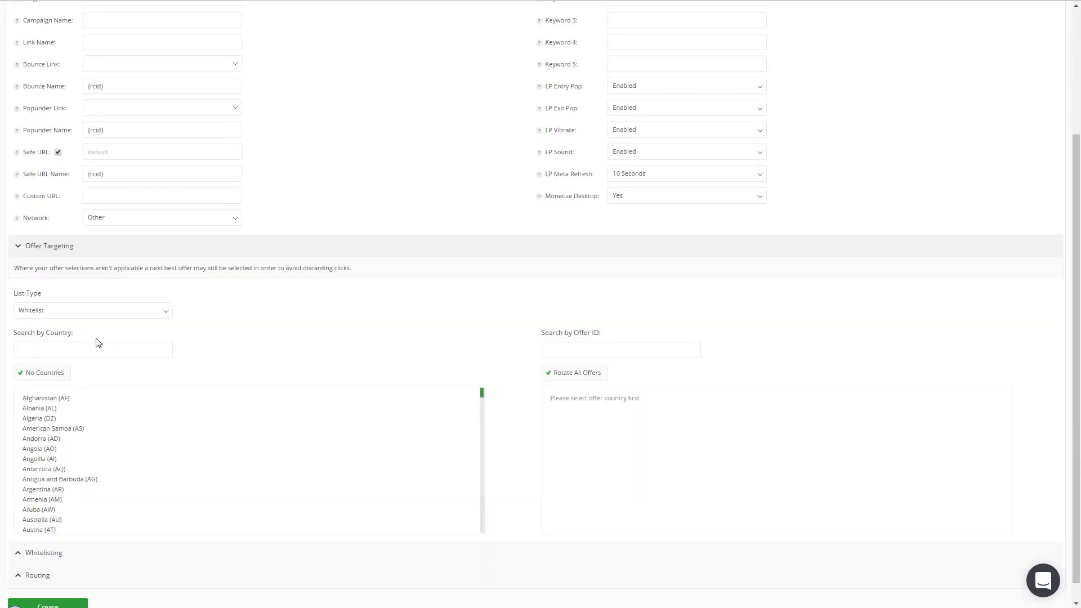
left_click(86, 355)
type("ukraine")
left_click(54, 398)
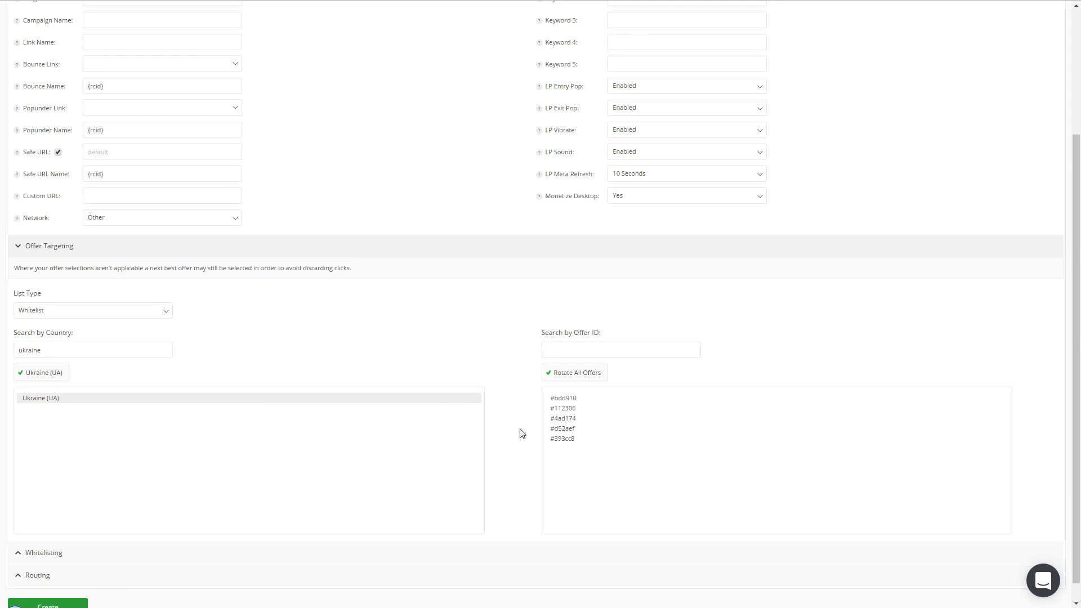
Restrict the Ukraine offer targeting to offer #bdd910
scroll(524, 437, "up", 3)
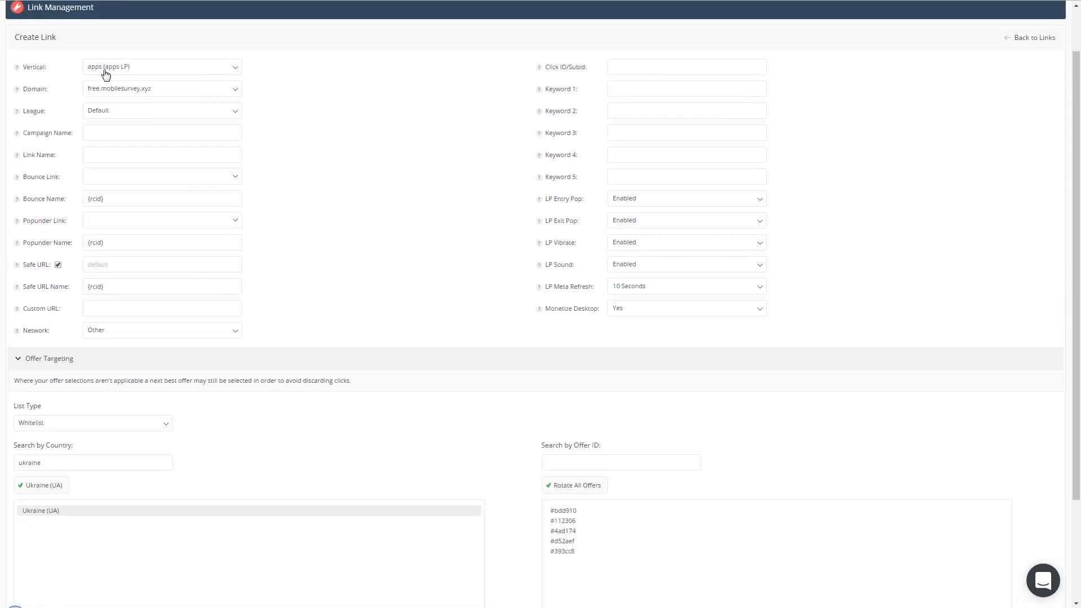
scroll(507, 450, "down", 1)
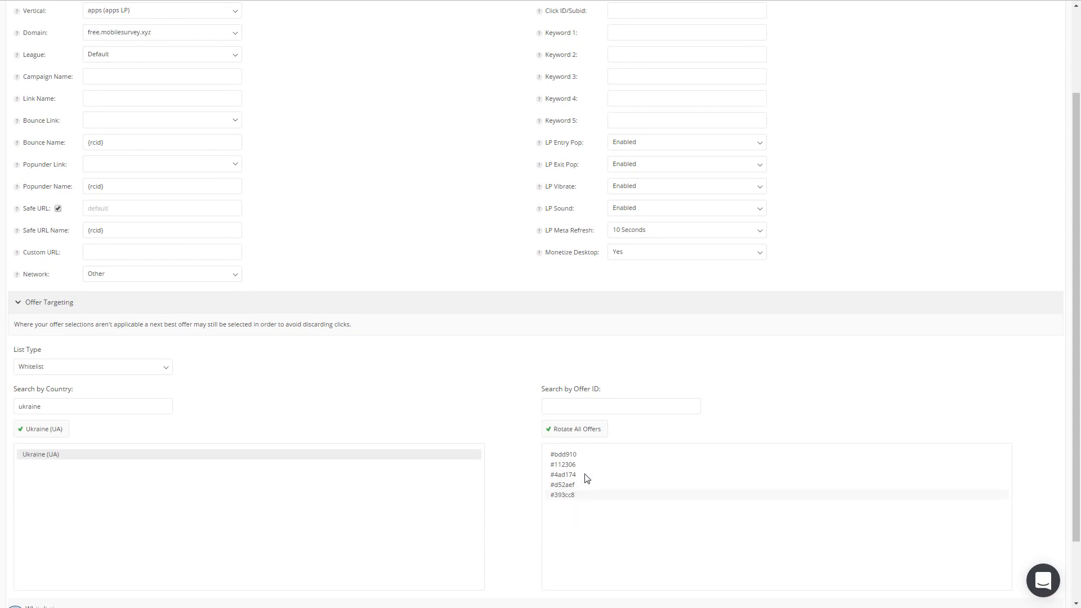
scroll(509, 404, "down", 1)
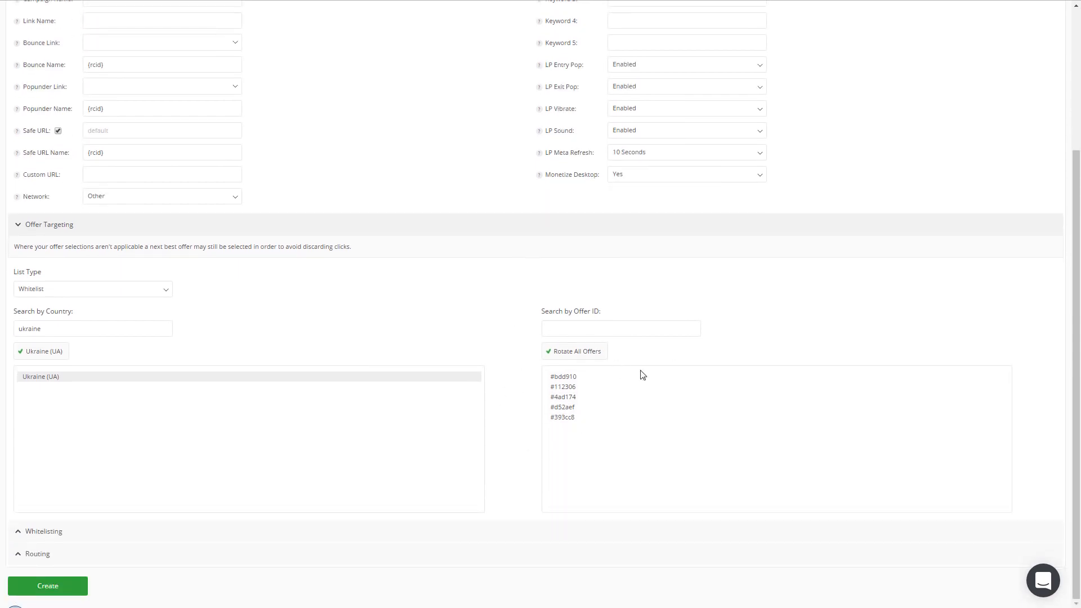
left_click(584, 378)
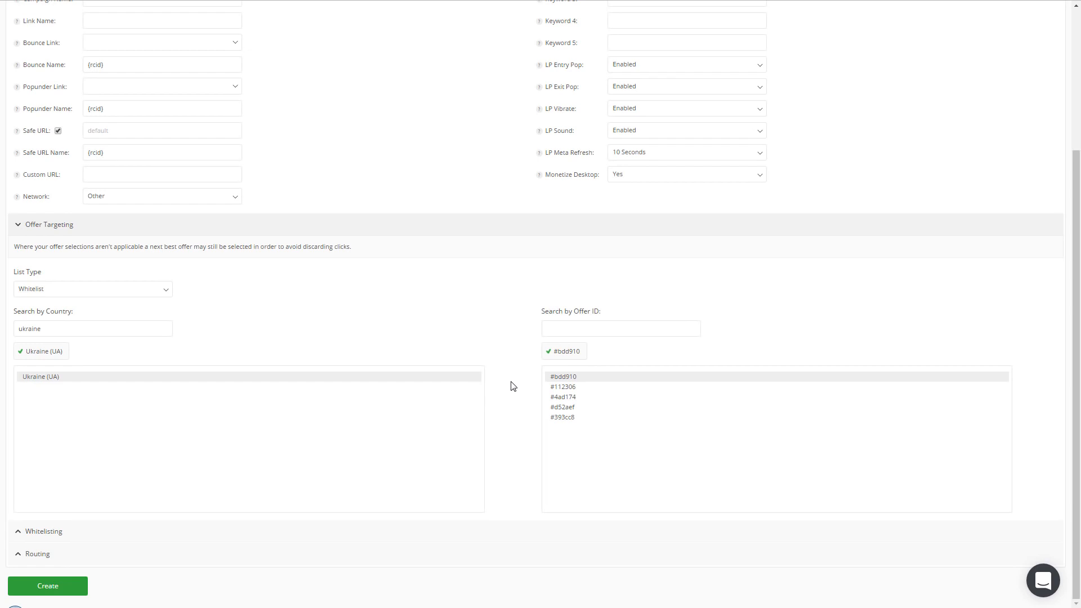
Examine the link's whitelisting options for countries, operating systems, carriers and cities alongside the offer targeting, then collapse them
scroll(512, 386, "up", 2)
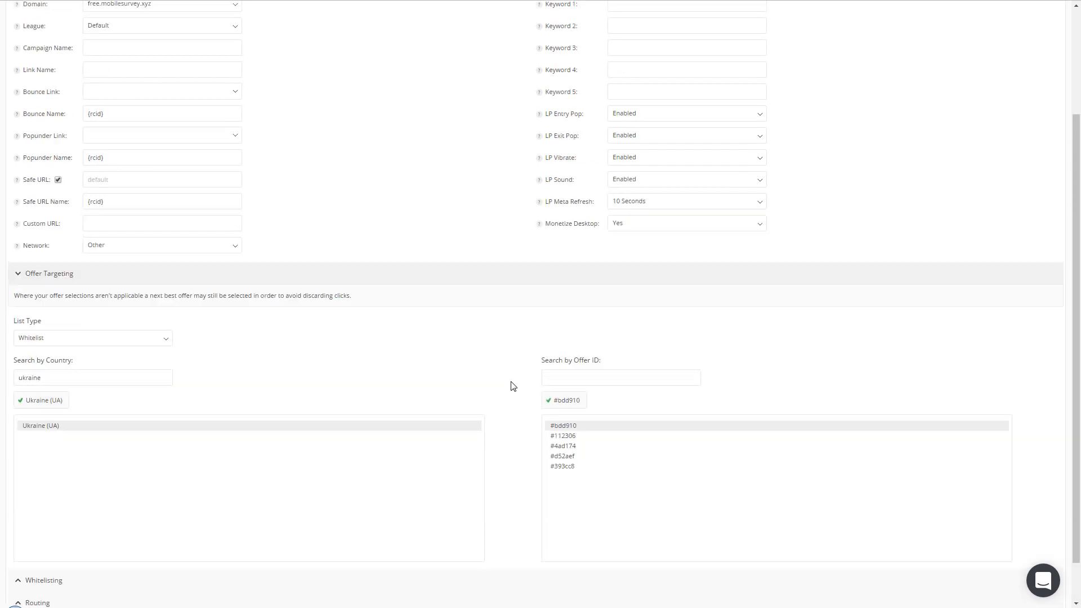
scroll(307, 514, "down", 2)
left_click(296, 536)
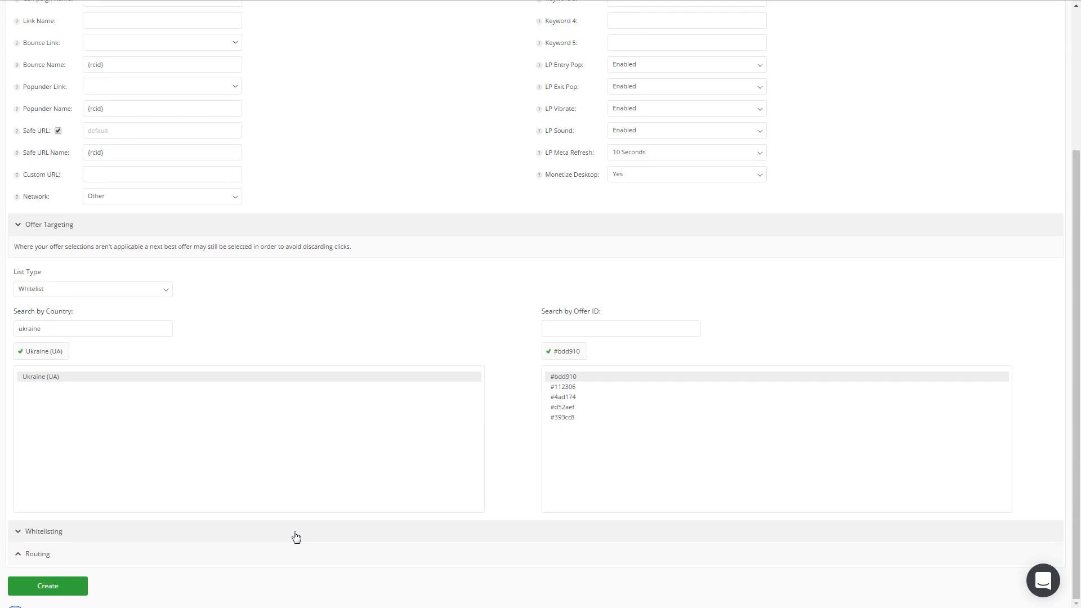
scroll(537, 447, "down", 4)
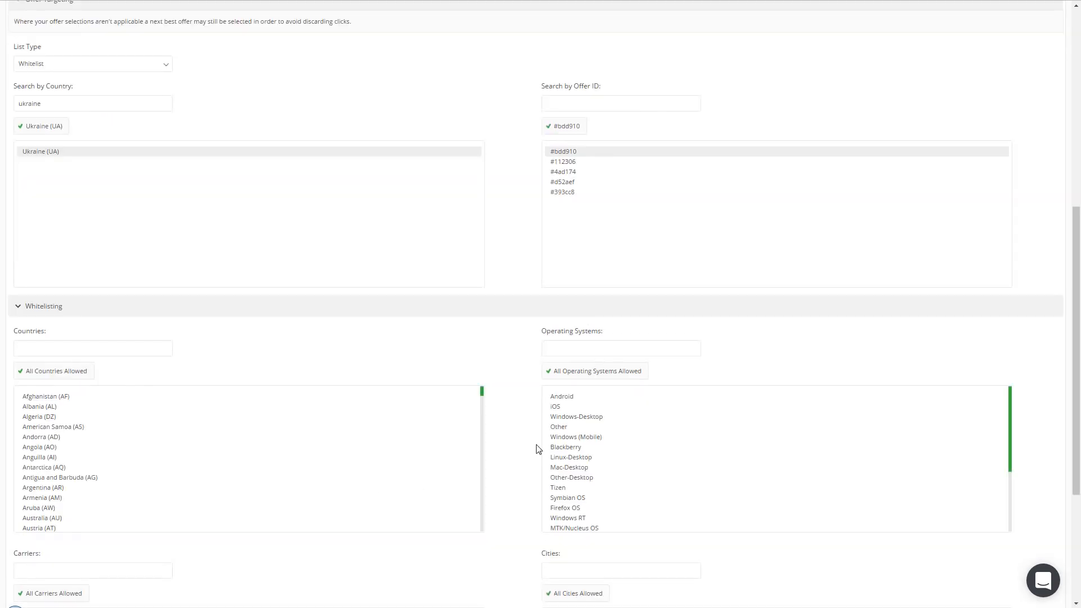
scroll(538, 449, "down", 2)
scroll(537, 449, "up", 1)
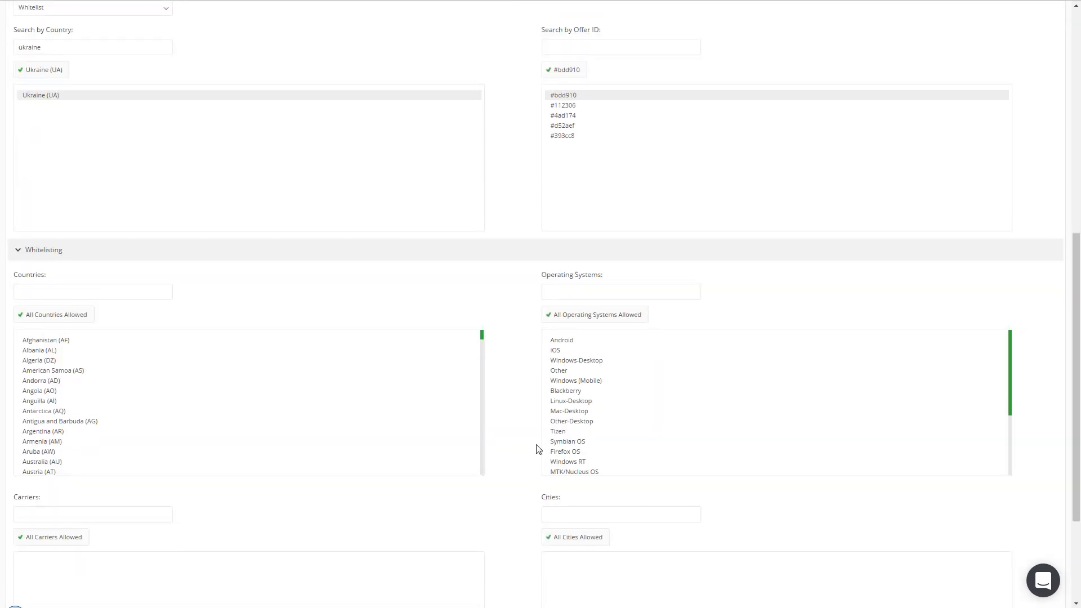
scroll(537, 449, "up", 3)
scroll(538, 448, "down", 4)
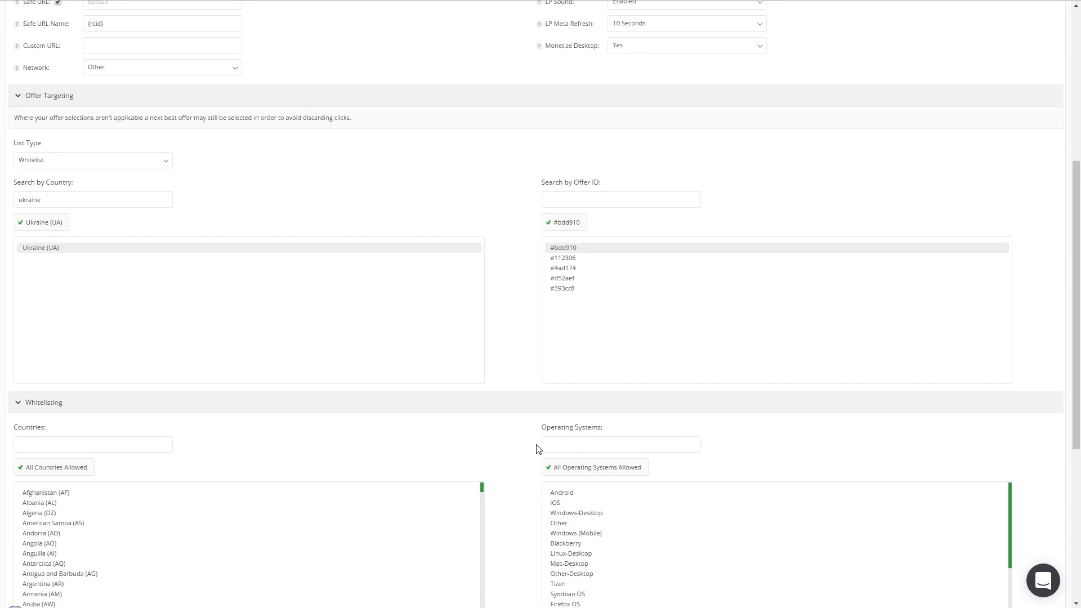
scroll(538, 448, "down", 2)
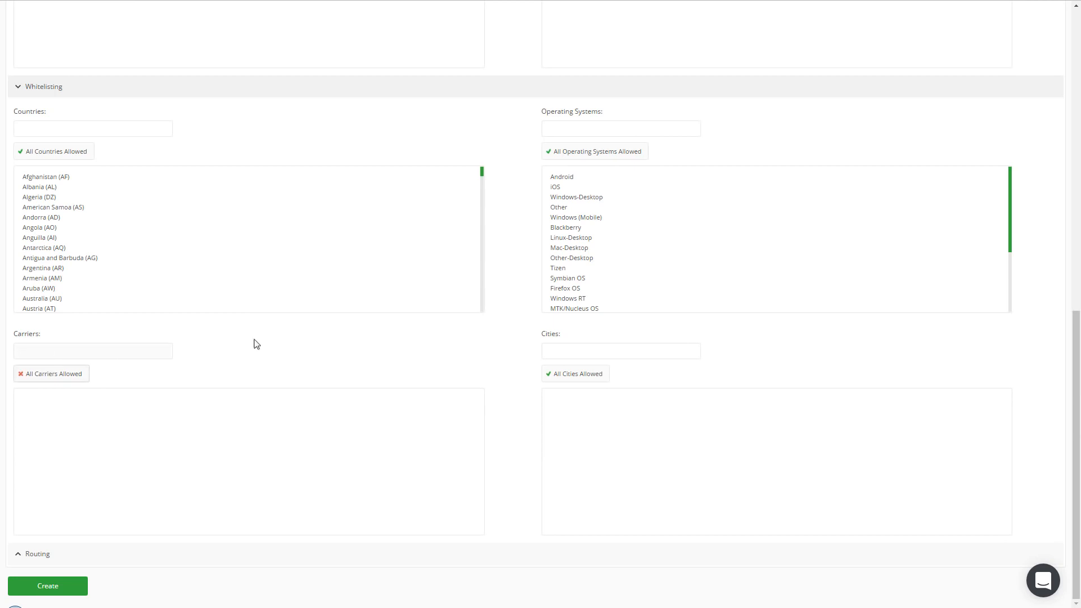
scroll(525, 353, "up", 5)
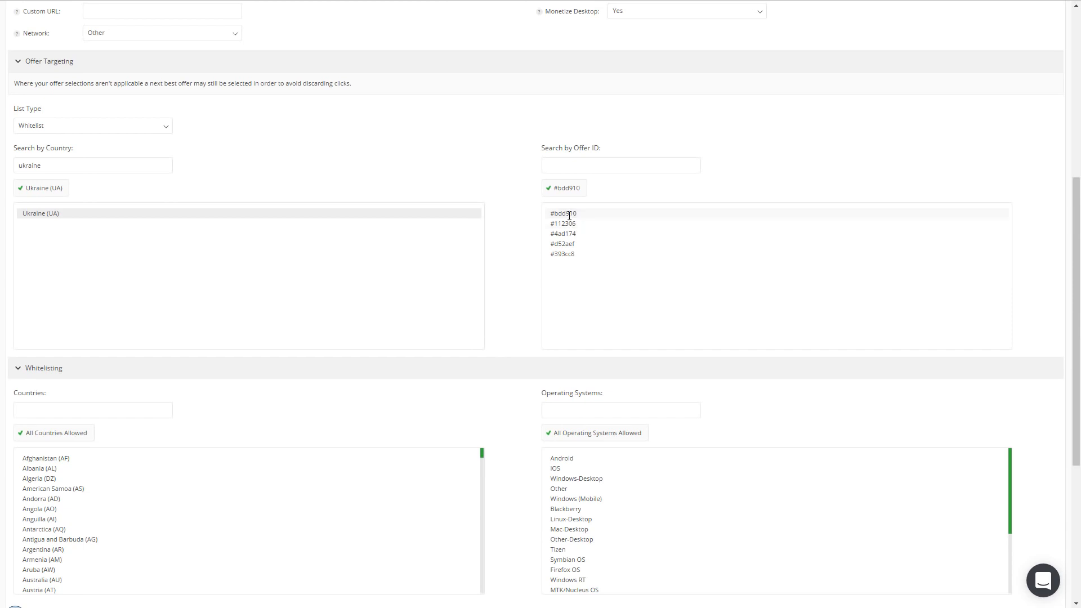
scroll(507, 321, "down", 5)
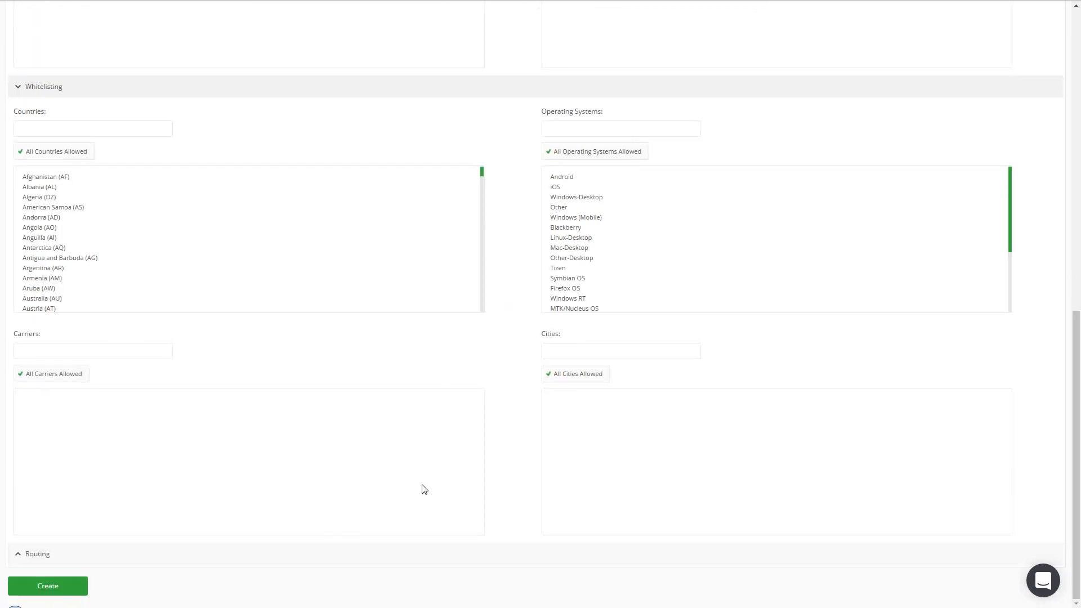
left_click(464, 94)
Create the Ukraine-targeted link and dismiss the bounce hint
left_click(90, 564)
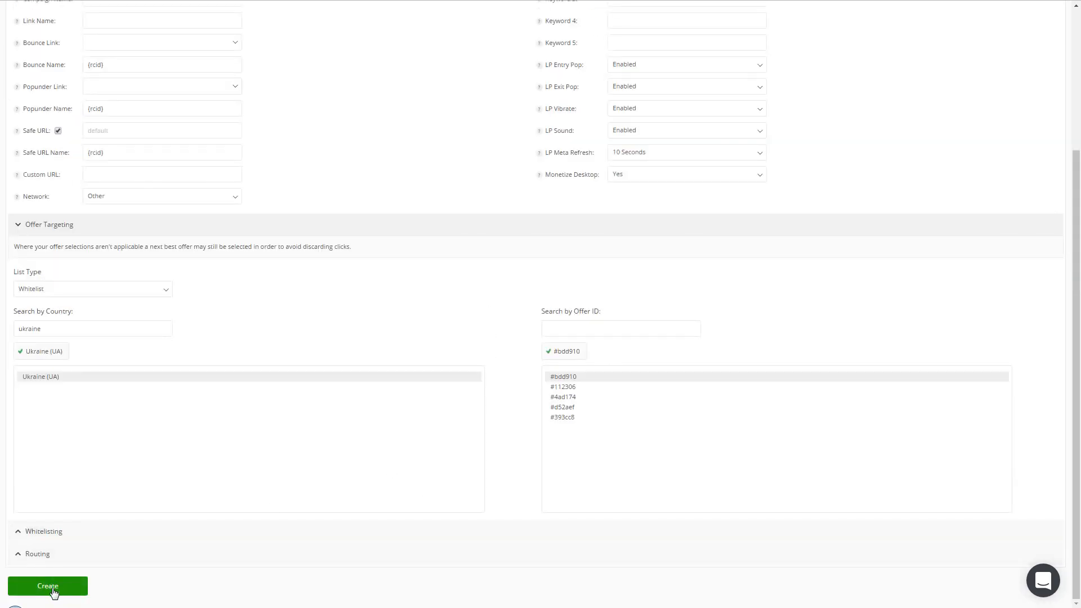
left_click(48, 585)
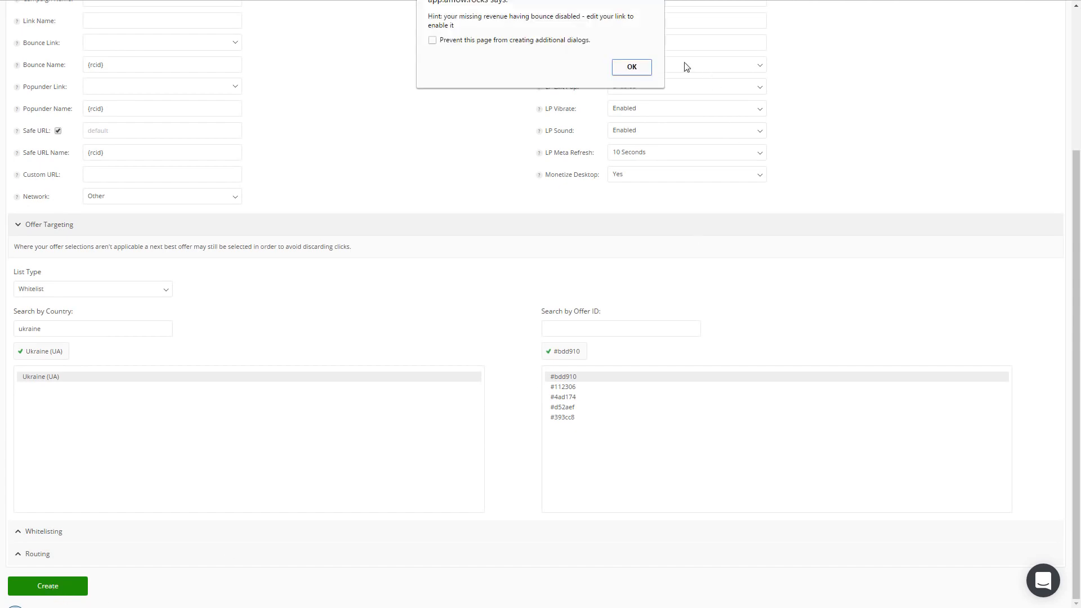
left_click(635, 70)
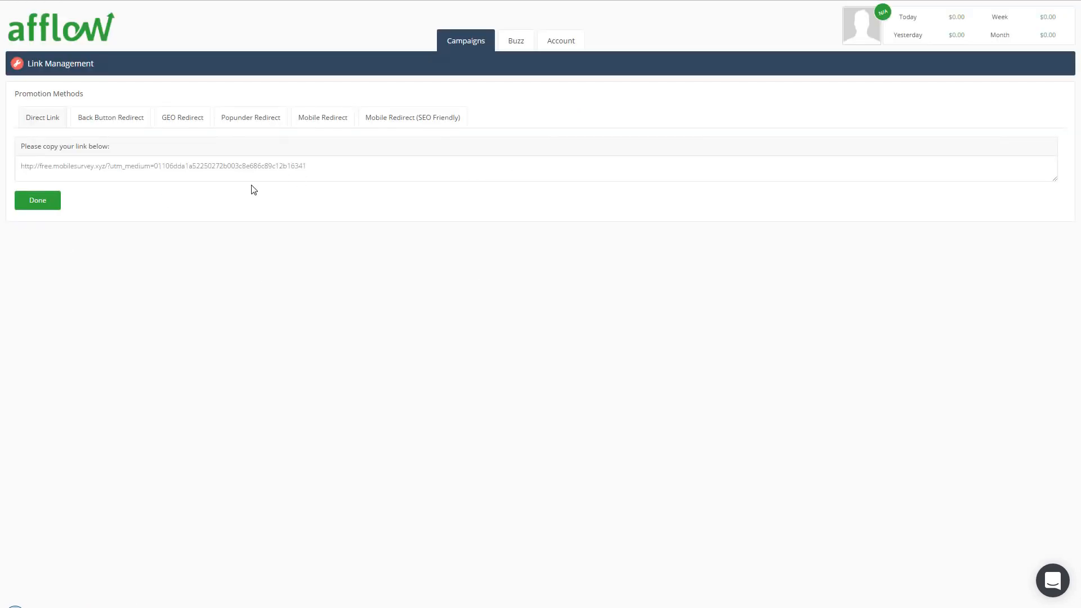